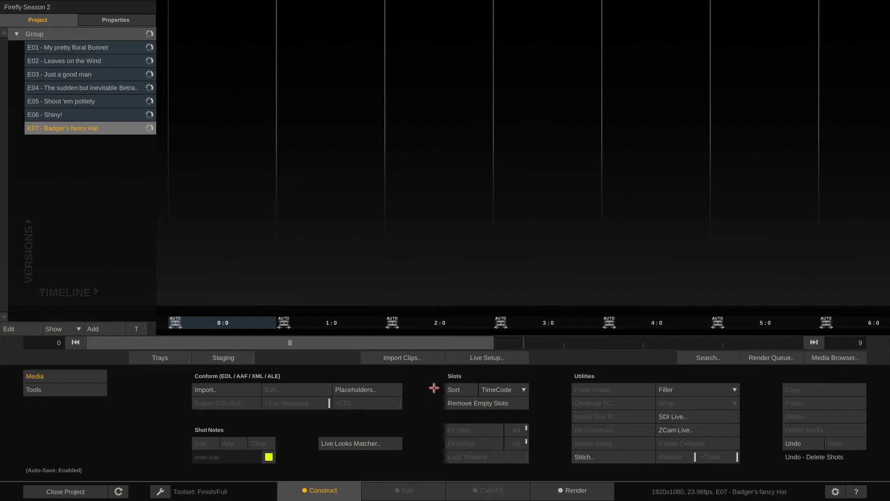
Import the R3D clips from MargaritaRed/RED into the E07 timeline
click(410, 359)
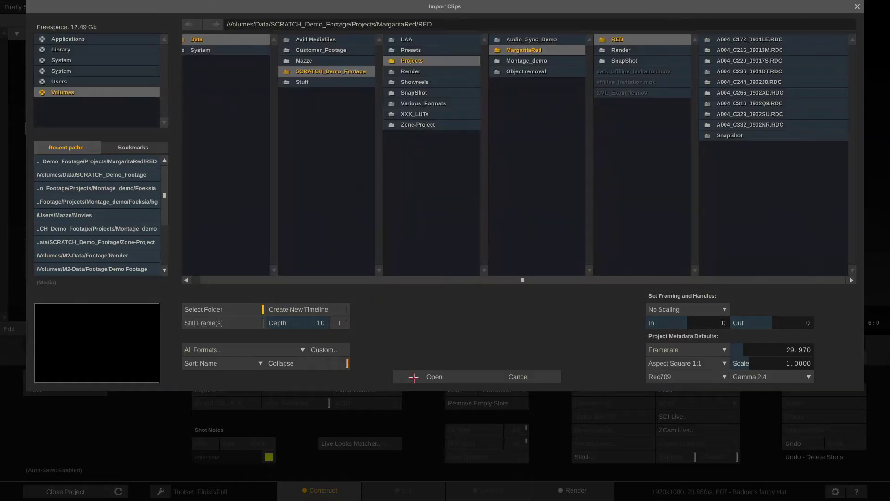
click(412, 376)
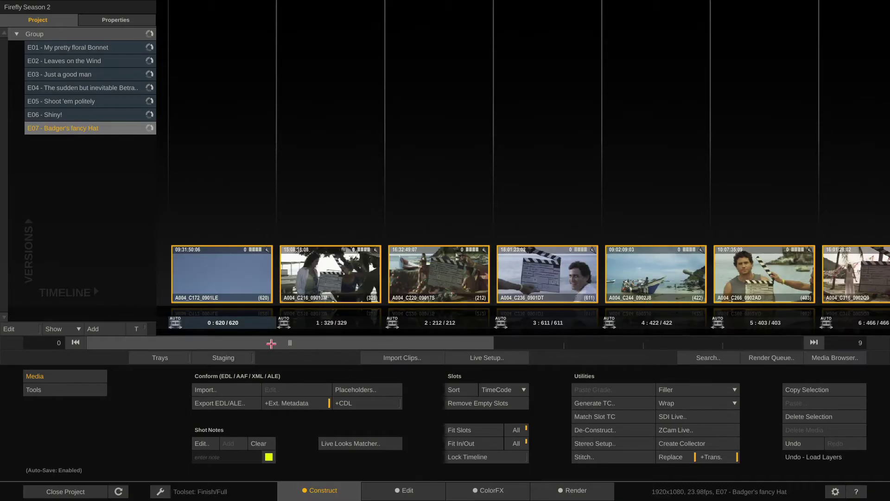
drag(233, 343, 201, 334)
Scrub from Edit into ColorFX to shot A004_C236_0901DT, checking Construct along the way
click(408, 489)
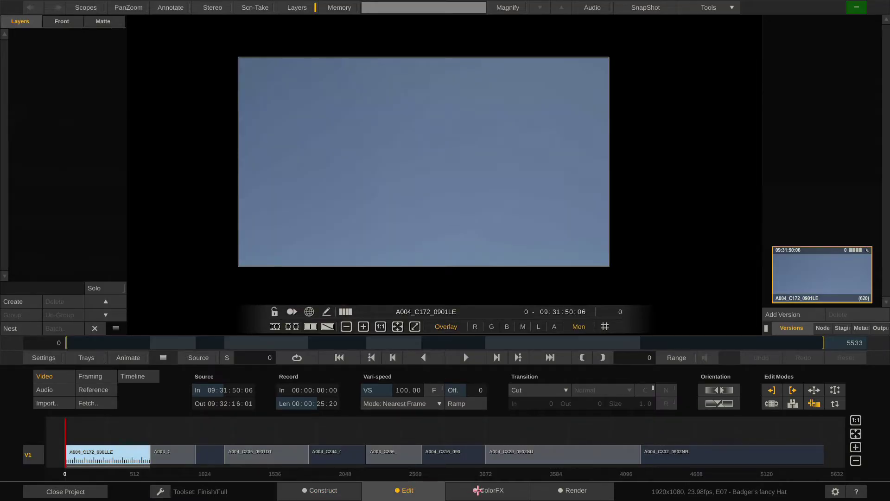
click(476, 490)
drag(124, 342, 262, 344)
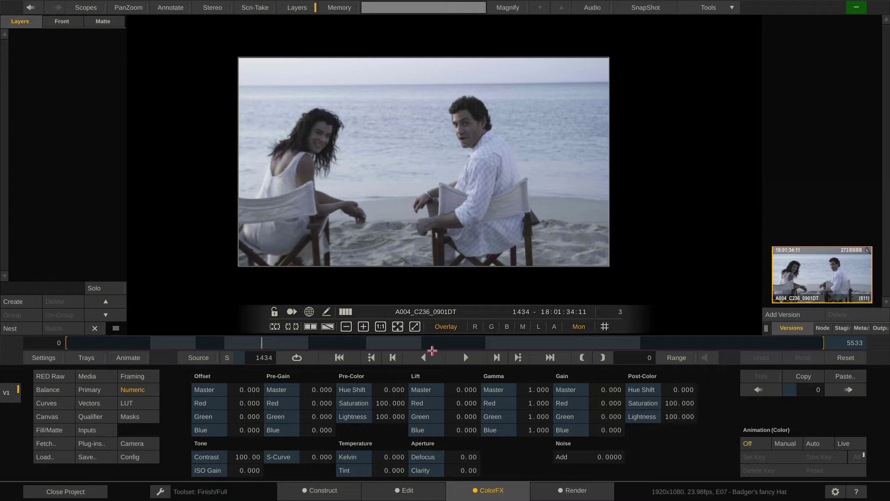
click(315, 491)
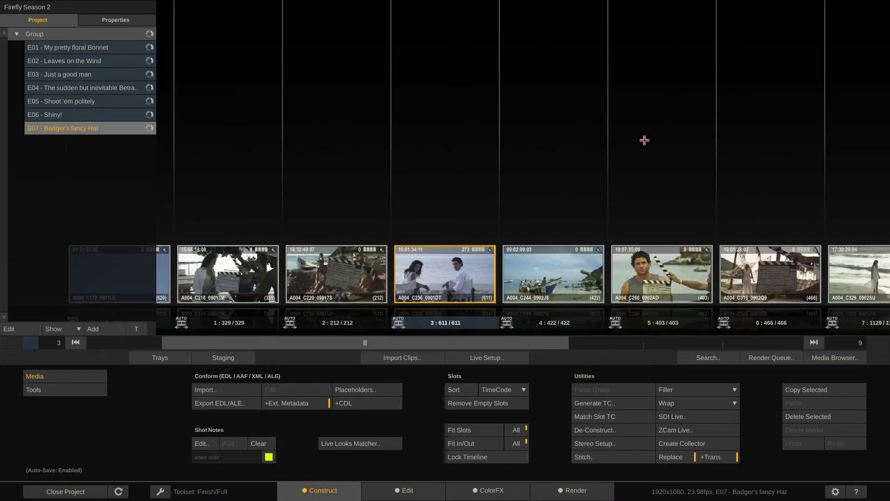
click(493, 491)
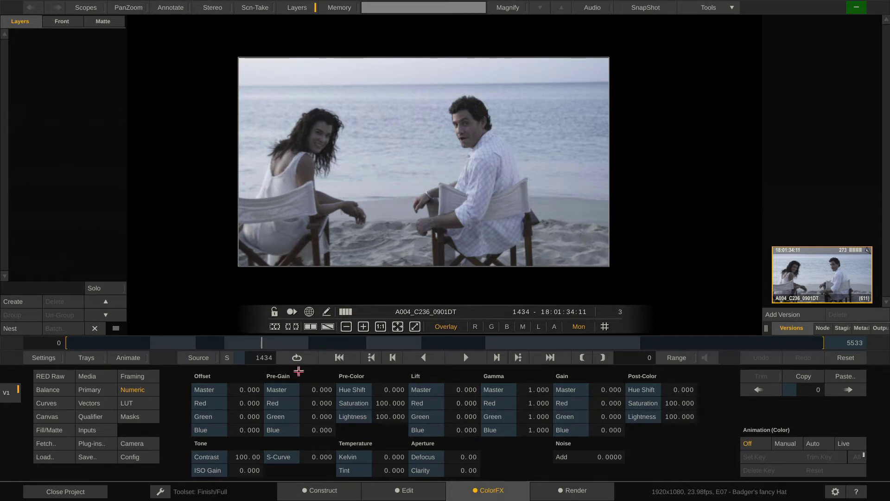
On shot A004_C220_09017S, raise red Balance Pre-Gain for a warm pink grade and add a version
drag(259, 343, 213, 346)
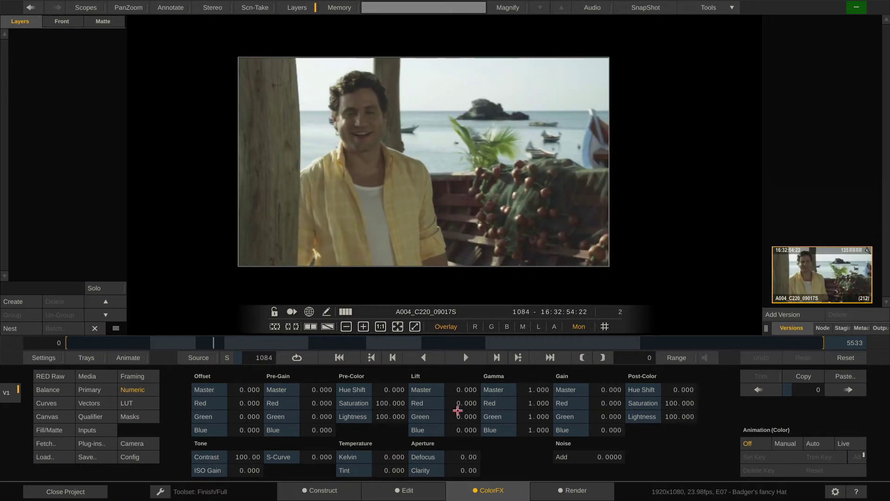
click(55, 392)
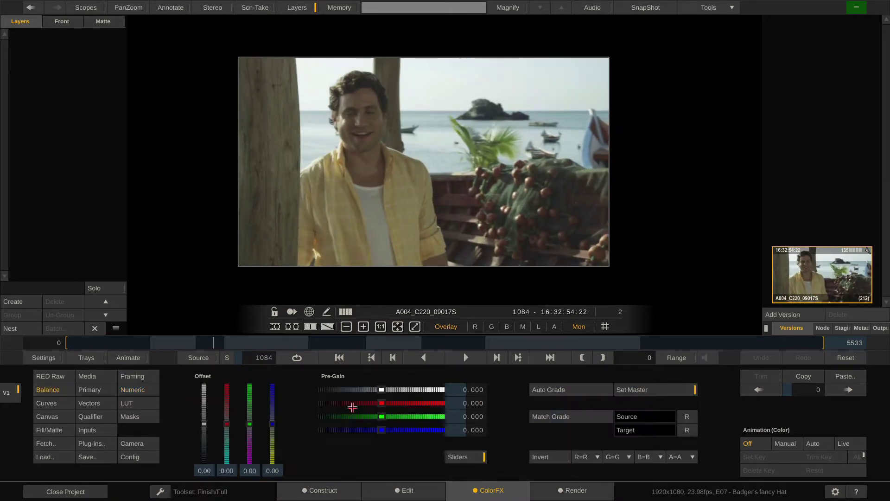
drag(380, 403, 399, 403)
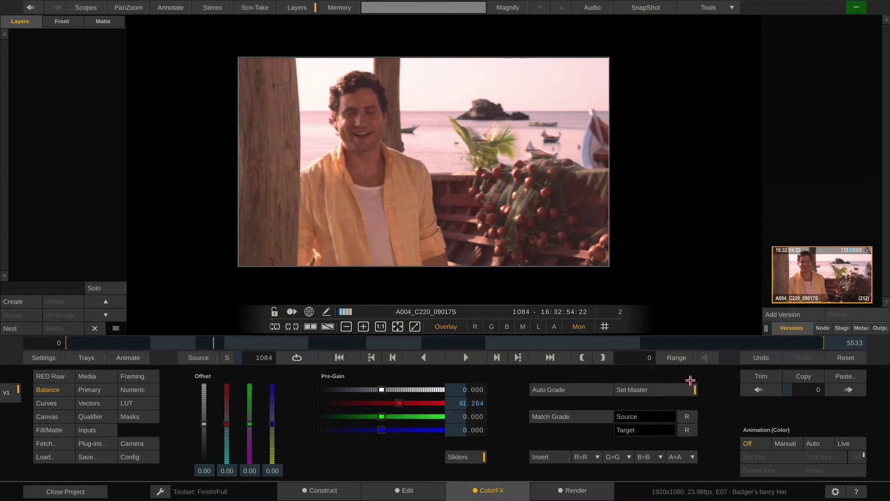
click(772, 314)
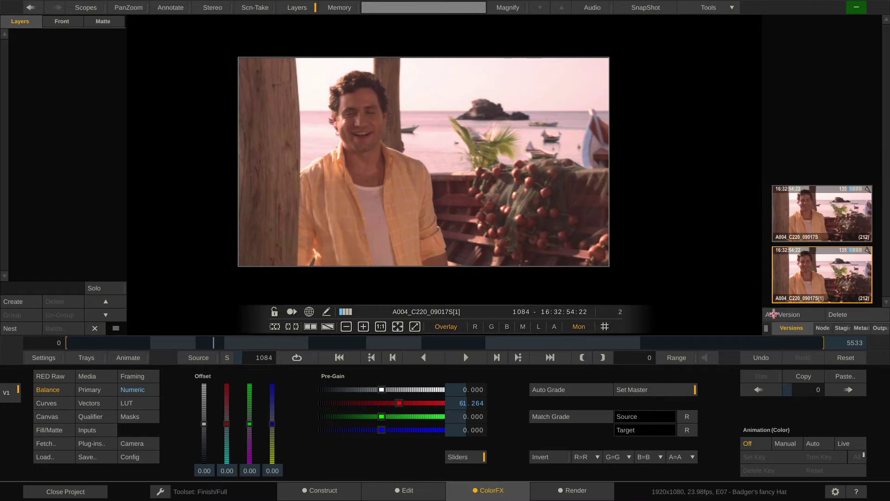
Make a yellow-warm version with green Pre-Gain, then a reset black-and-white version (Saturation 0, Gamma 0.759)
drag(382, 416, 394, 415)
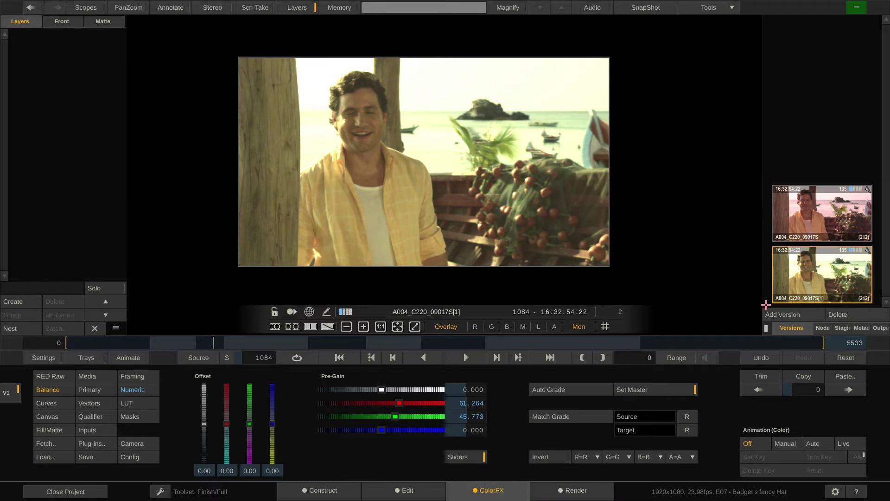
click(772, 315)
click(838, 359)
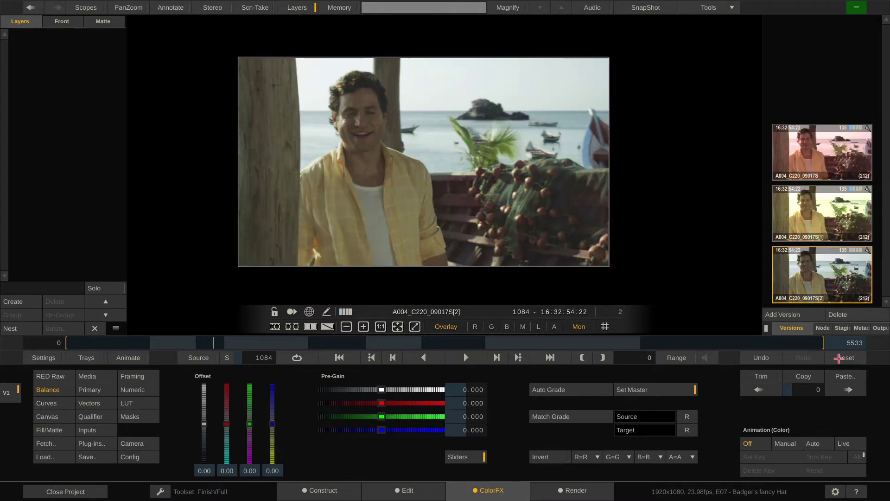
click(135, 389)
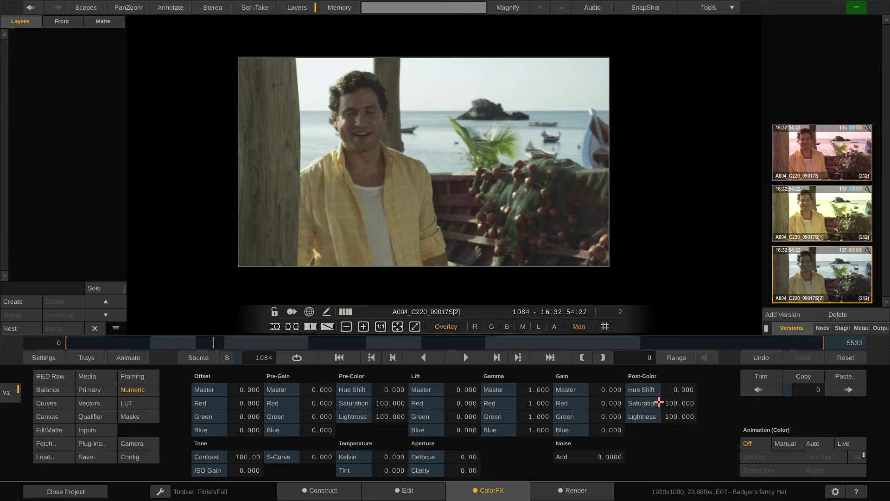
drag(661, 403, 517, 388)
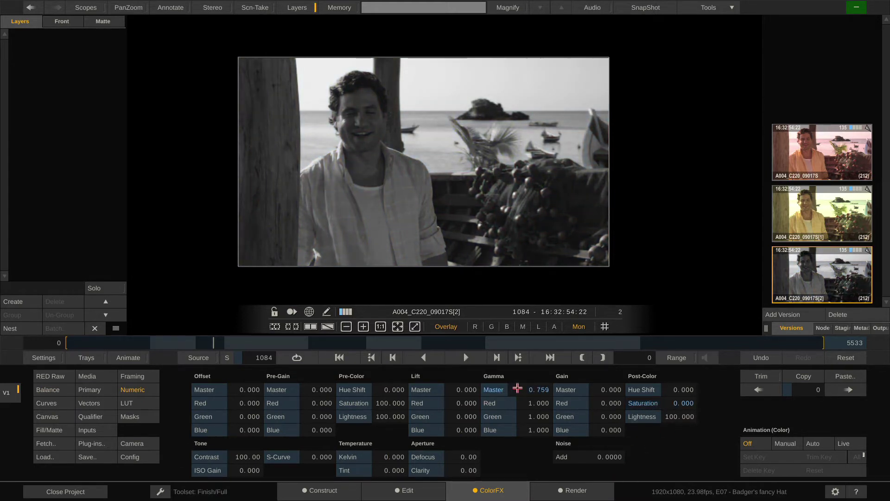
Play the shot's range, comparing the pink, yellow-warm and black-and-white versions
click(676, 358)
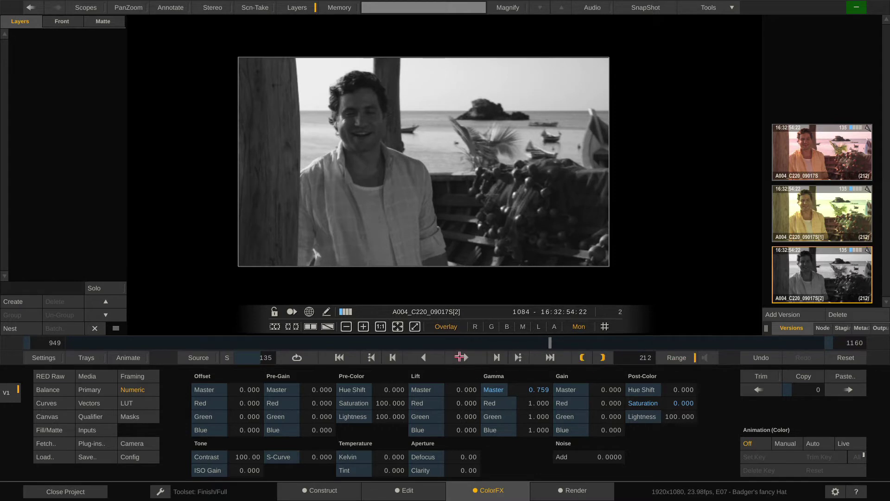
click(459, 356)
click(788, 199)
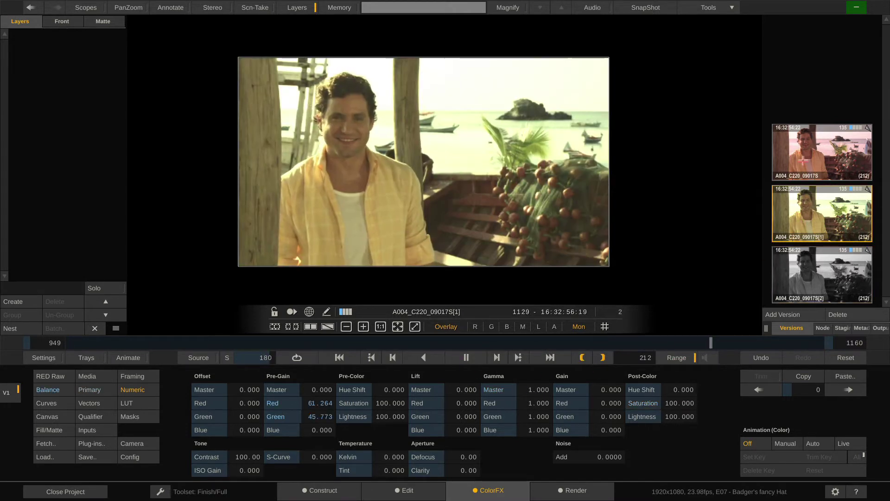
click(816, 275)
click(821, 214)
click(822, 153)
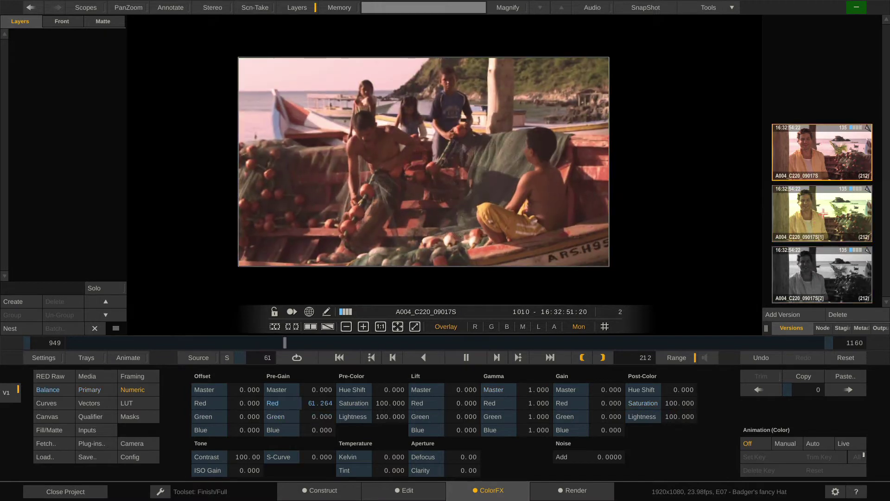
click(812, 291)
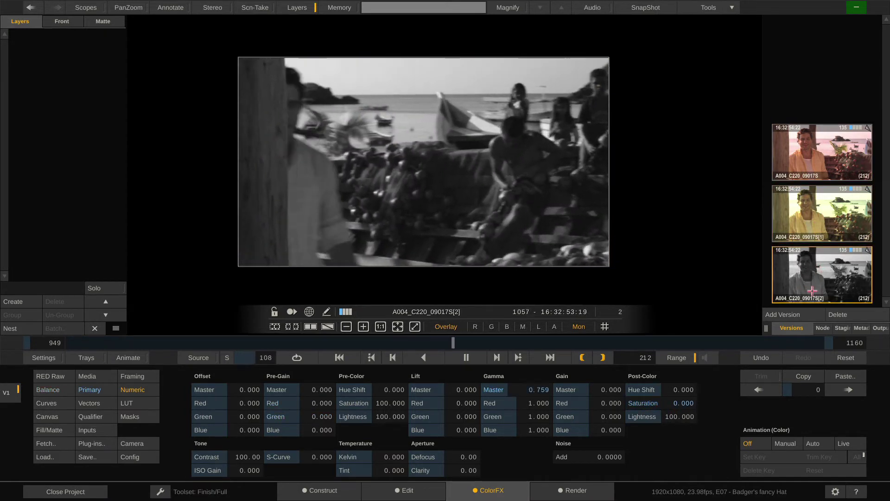
click(676, 358)
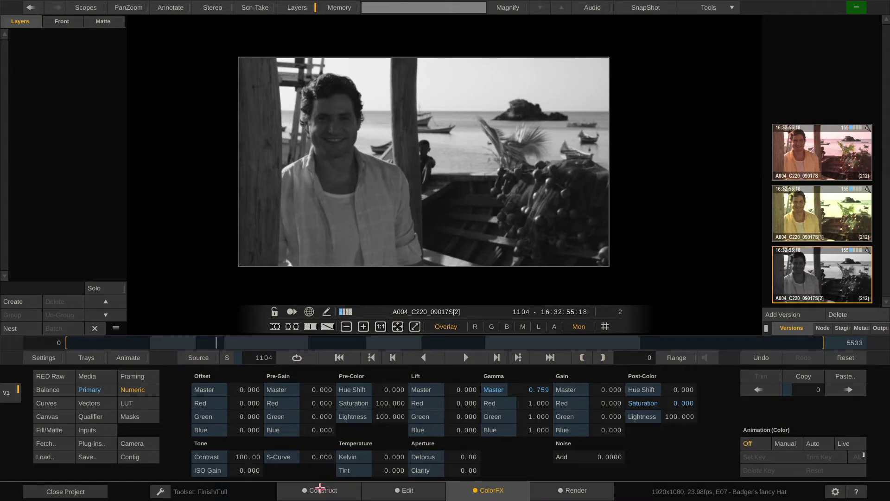
In Construct, move the original A004_C220_09017S version into slot 2 beneath versions [1] and [2]
click(320, 487)
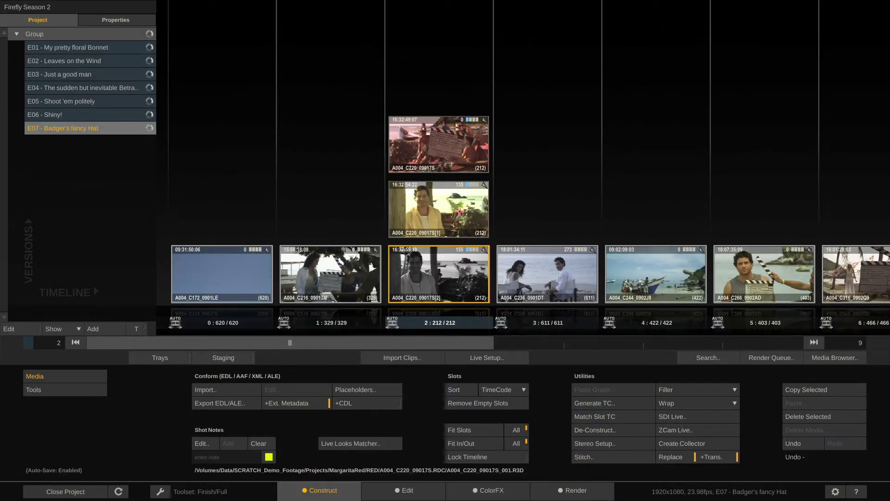
click(449, 186)
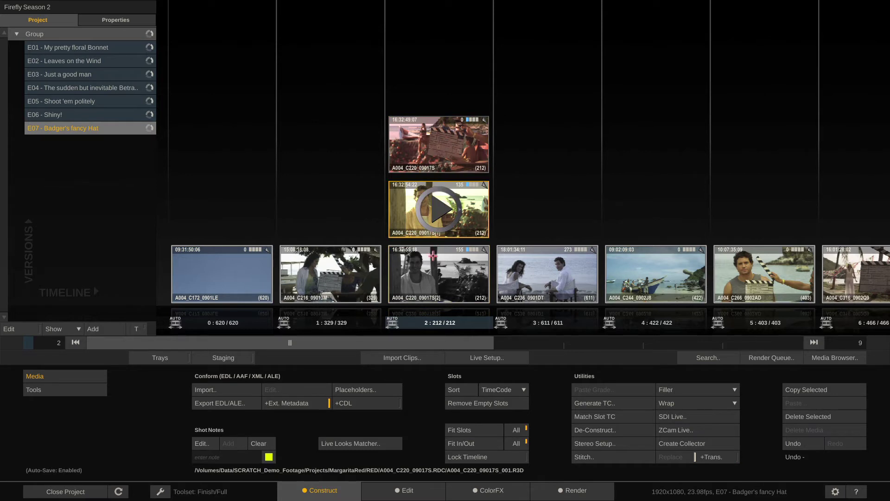
drag(414, 138, 435, 299)
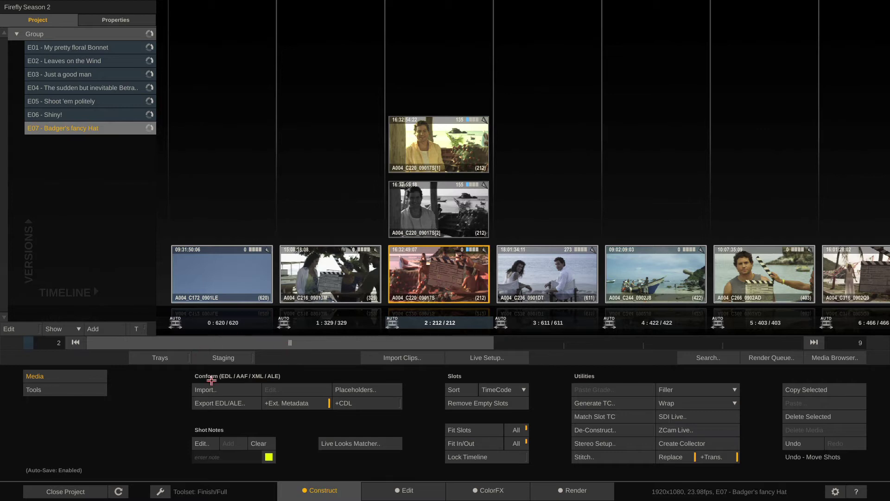
click(216, 356)
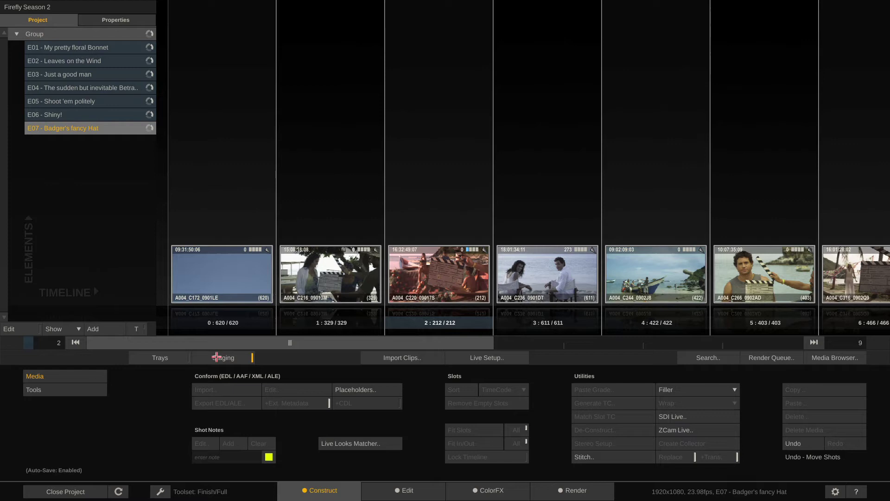
click(225, 357)
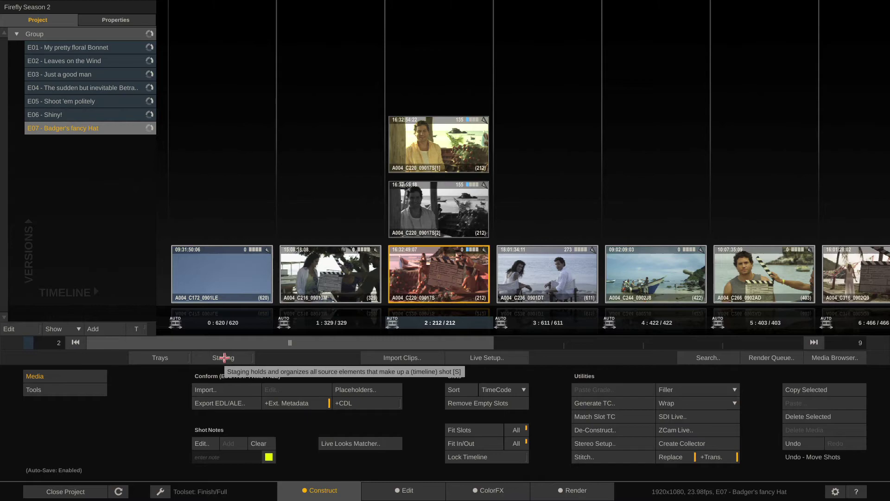
click(95, 329)
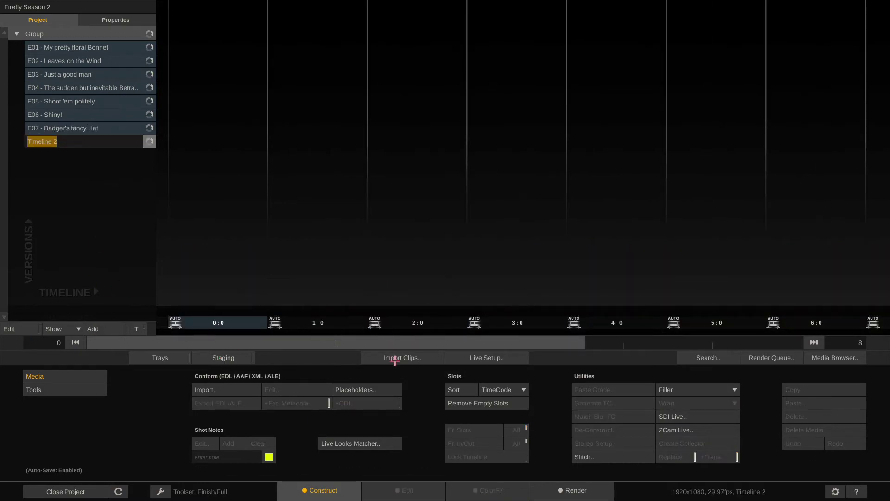
click(394, 360)
click(549, 61)
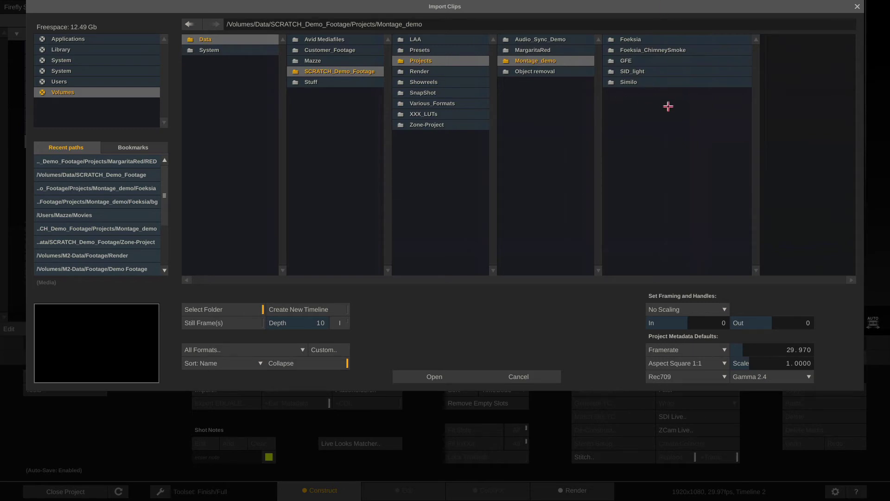
click(410, 376)
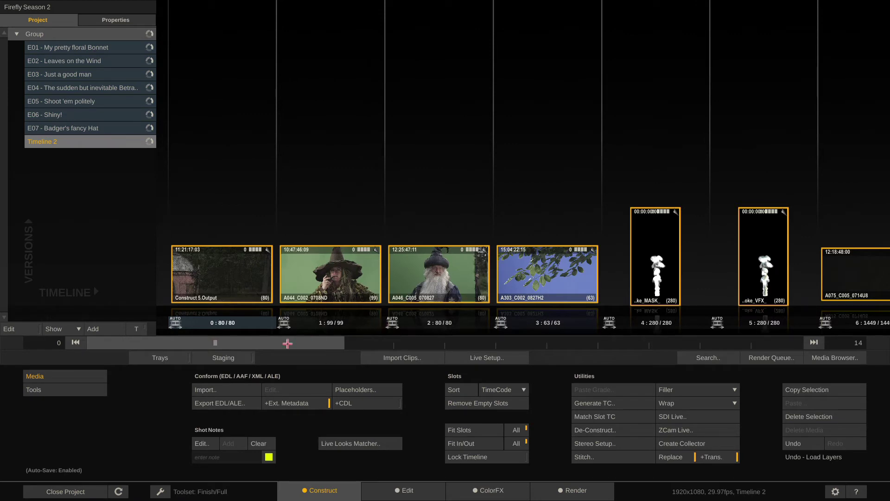
click(208, 280)
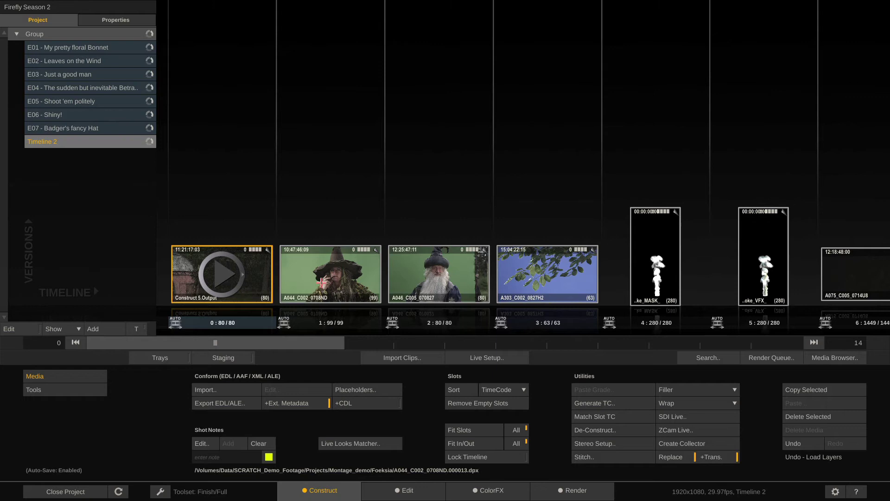
click(339, 276)
click(438, 276)
click(544, 276)
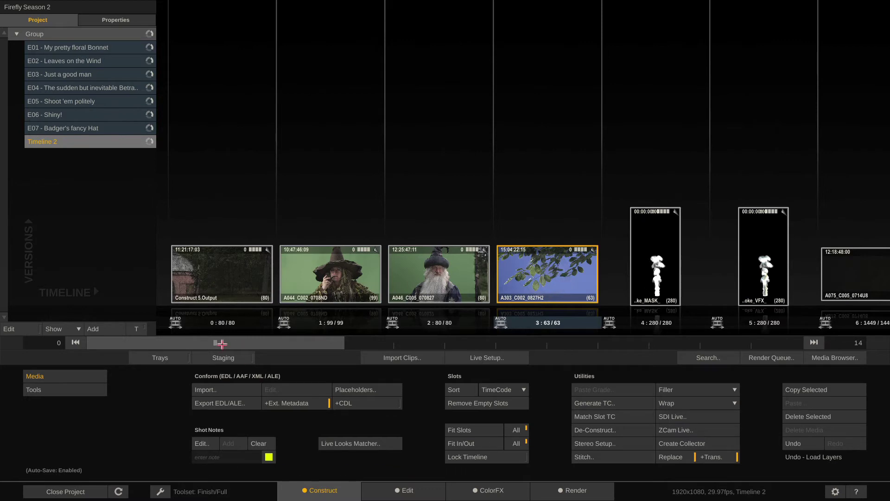
drag(223, 344, 376, 347)
click(329, 273)
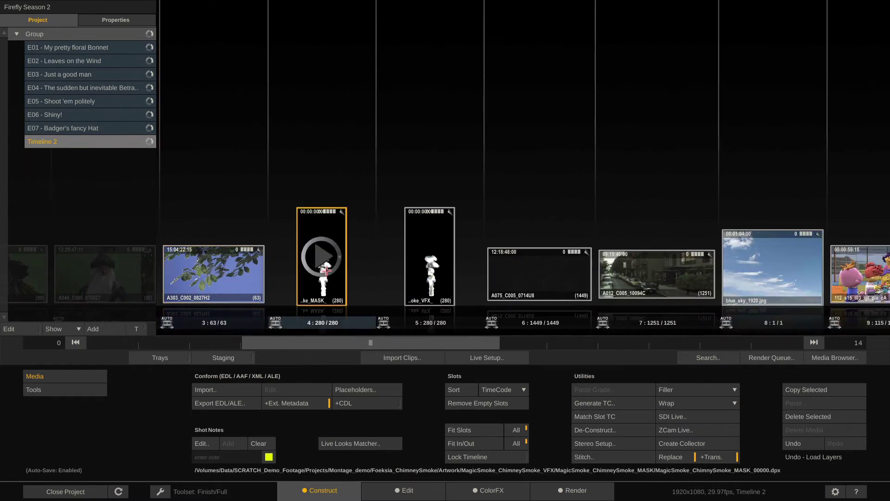
click(430, 268)
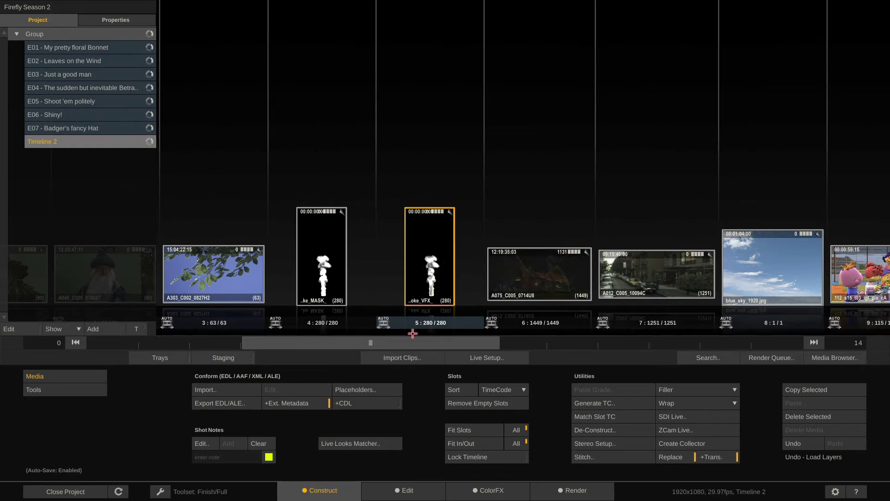
drag(411, 343, 460, 343)
click(498, 277)
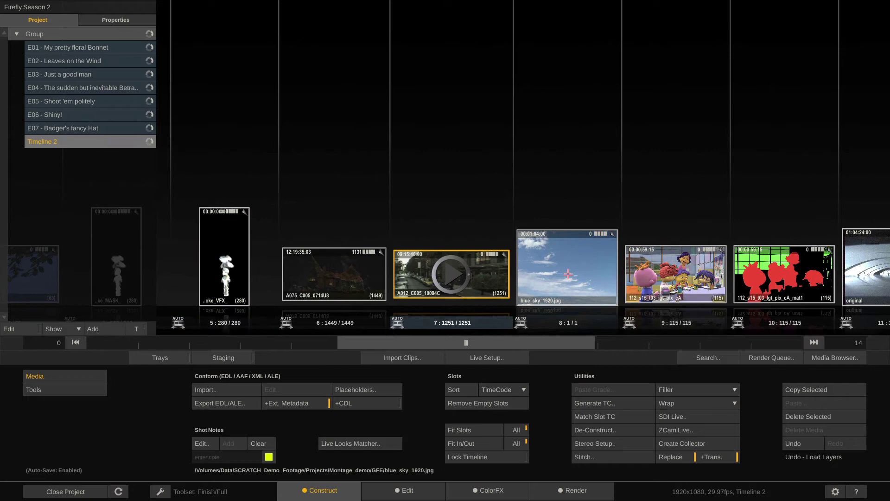
key(Right)
click(498, 276)
key(Right)
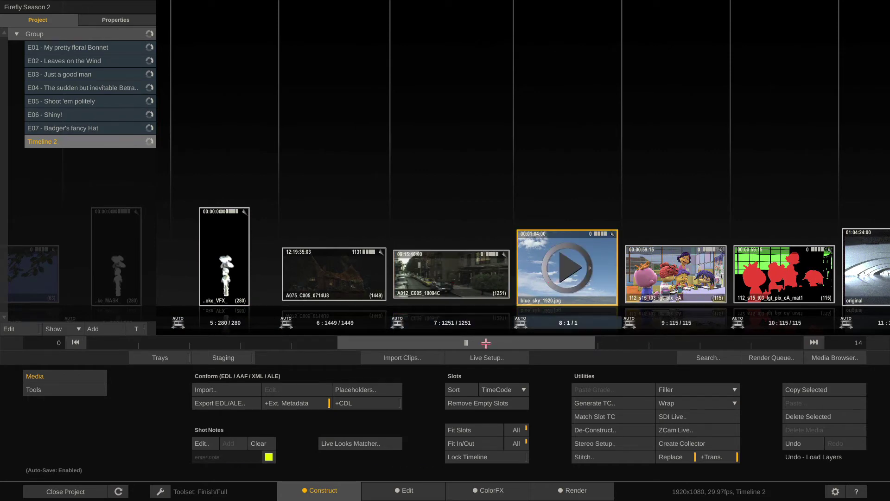
Stack A044_C002, A046_C005 and A303_C002 above Construct 5.Output in slot 0
drag(486, 342, 220, 343)
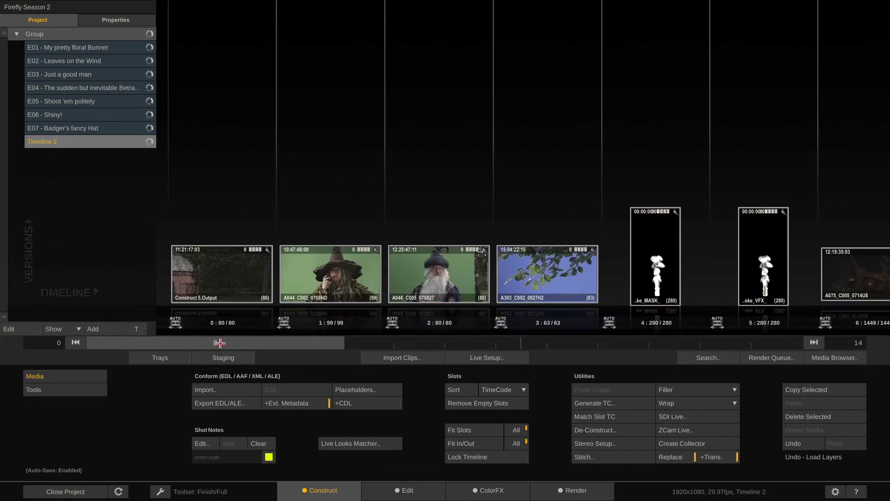
click(223, 265)
click(296, 264)
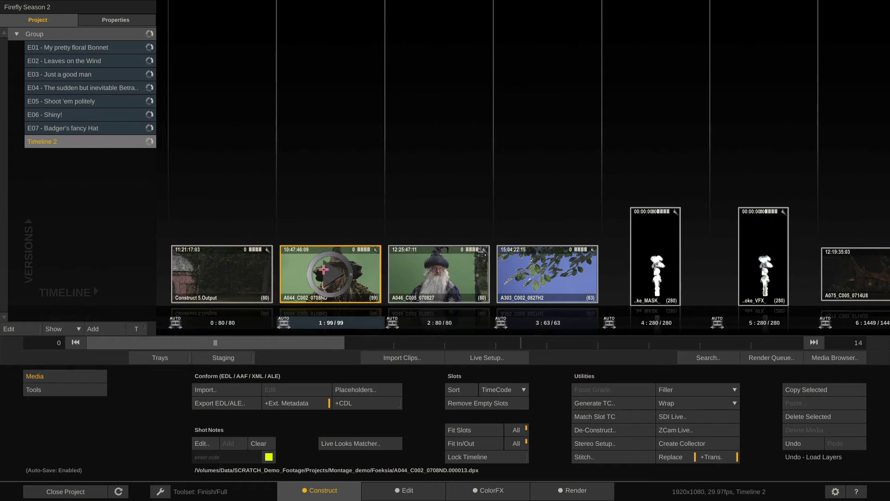
click(433, 272)
click(579, 281)
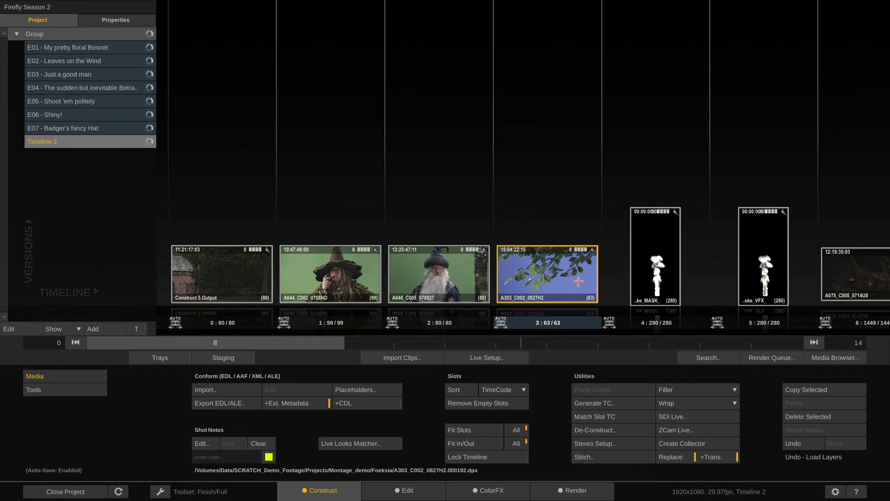
drag(328, 276, 228, 163)
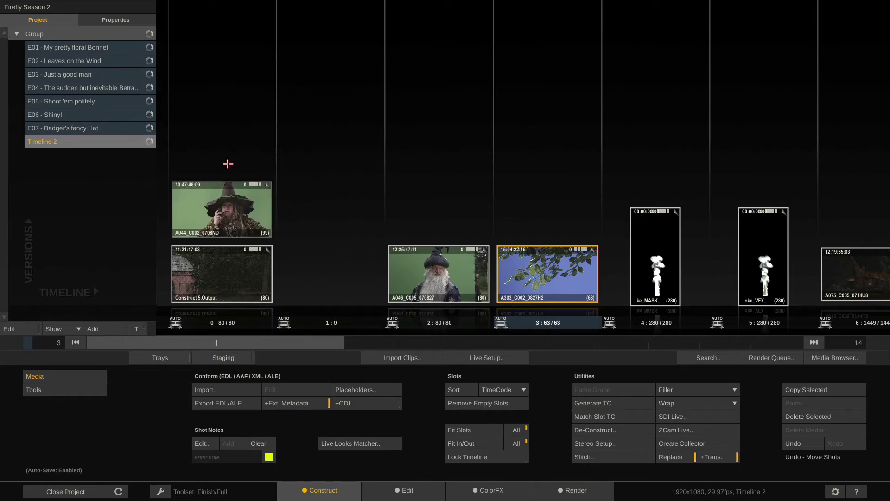
drag(431, 272, 242, 108)
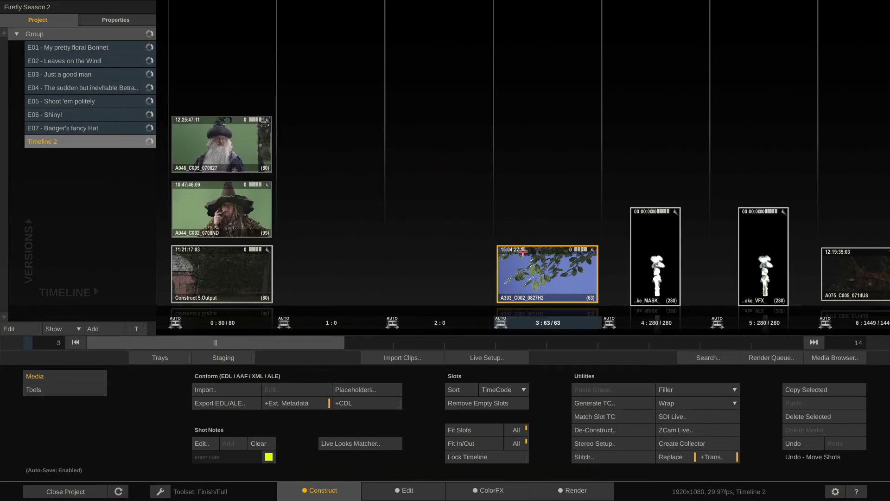
drag(522, 252, 220, 30)
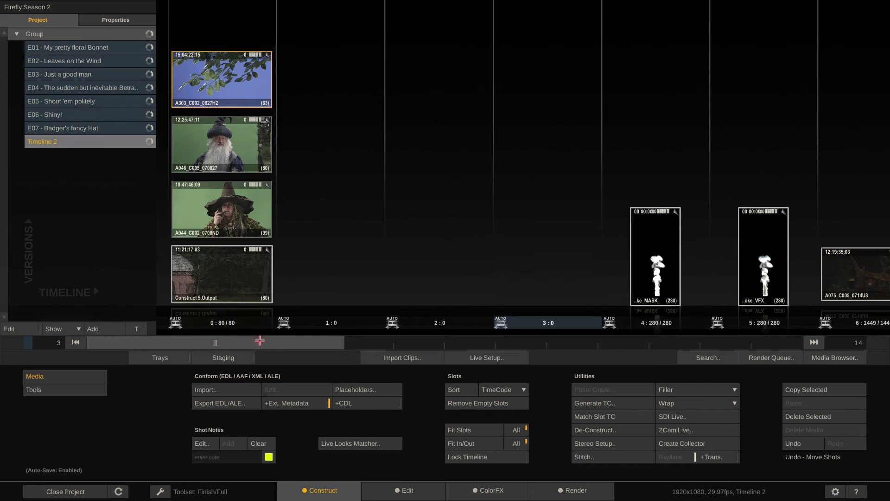
Layer the smoke mask over the smoke VFX clip and mat1 over pix_cA, then remove empty slots
drag(260, 341, 433, 341)
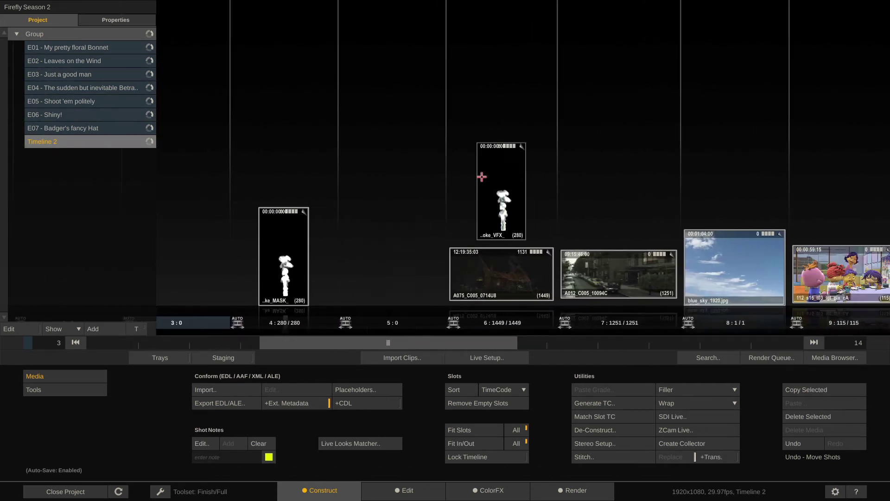
drag(288, 248, 570, 91)
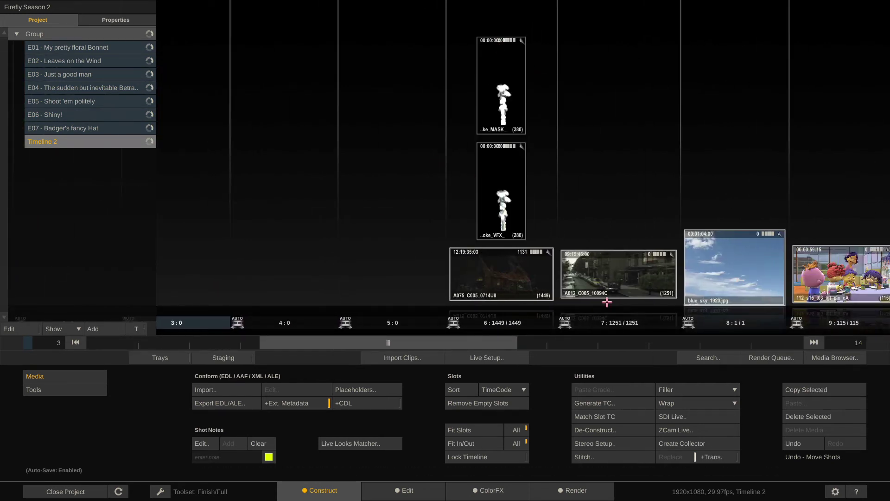
drag(655, 234, 630, 165)
drag(496, 342, 584, 340)
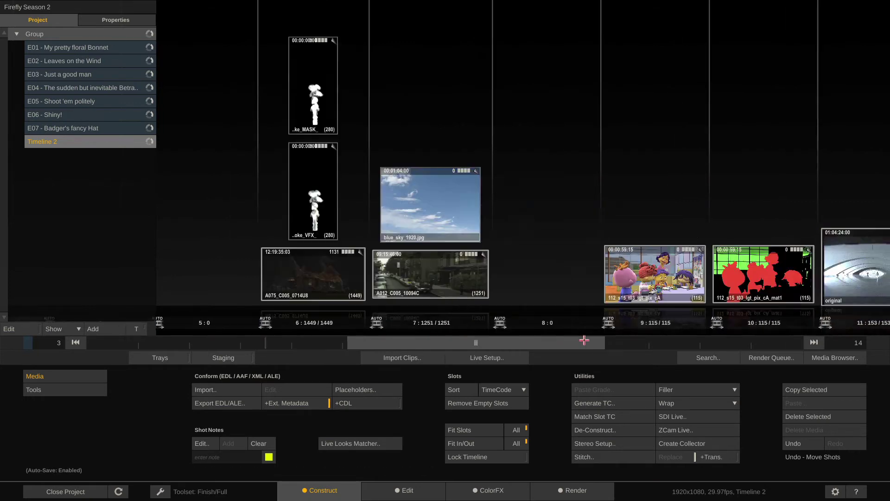
drag(634, 278, 533, 165)
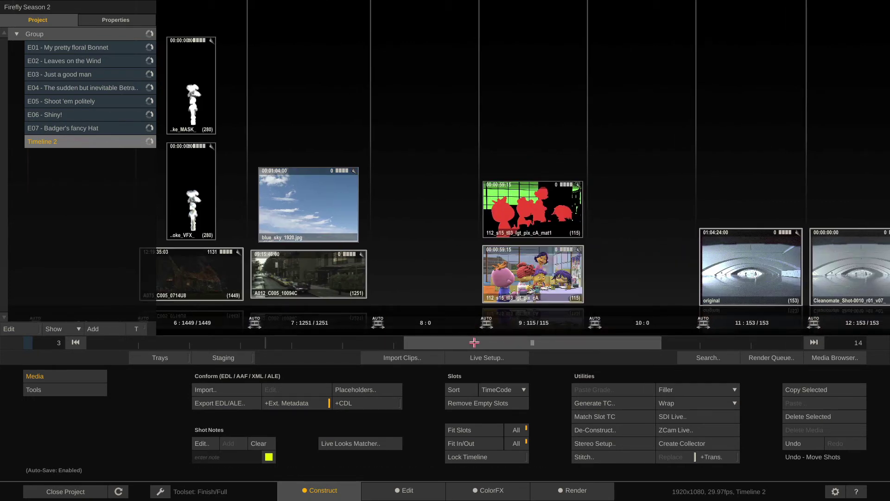
click(454, 402)
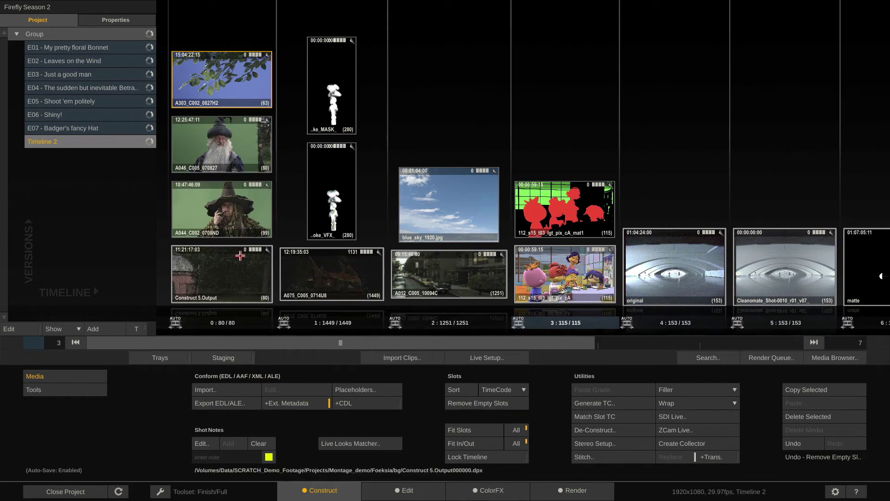
Select every upper-layer clip across the timeline and copy them into Staging as elements
click(230, 204)
key(Up)
key(Up)
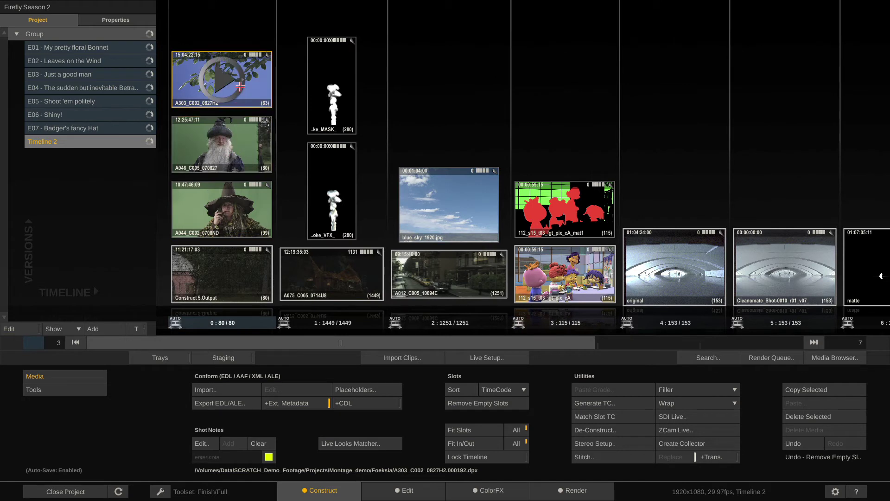
click(221, 204)
click(215, 272)
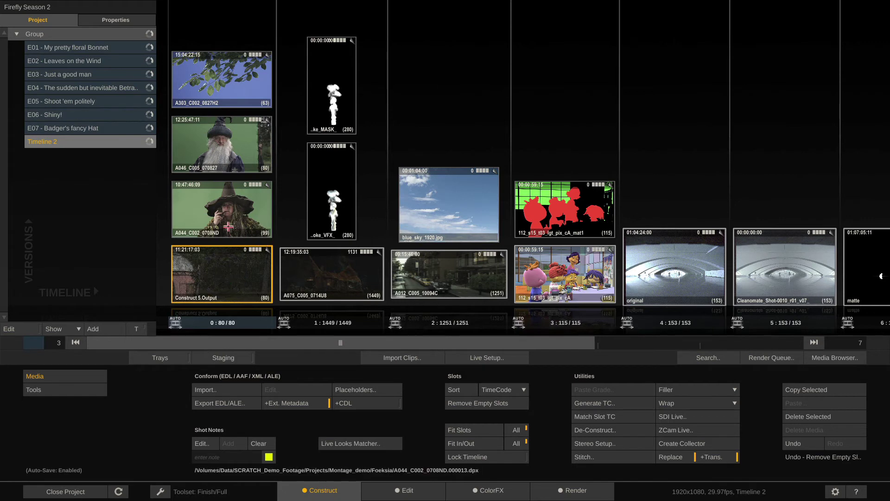
click(230, 213)
key(ctrl+a)
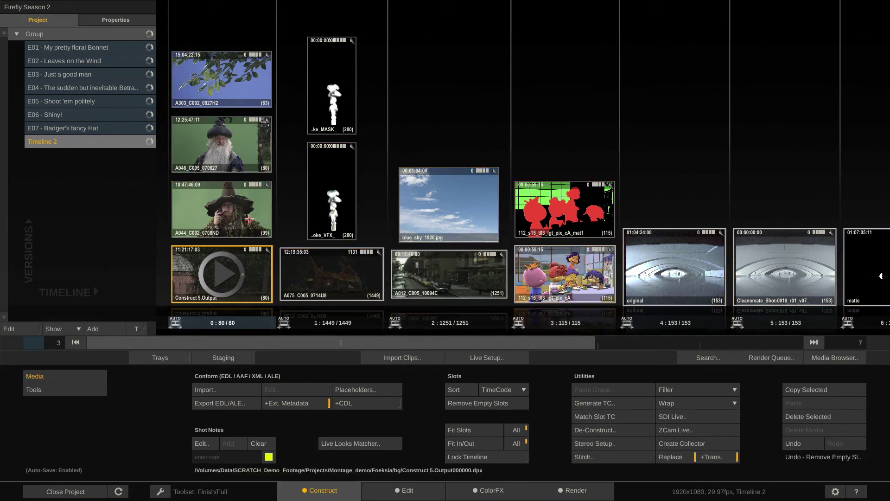
click(238, 200)
key(ctrl+a)
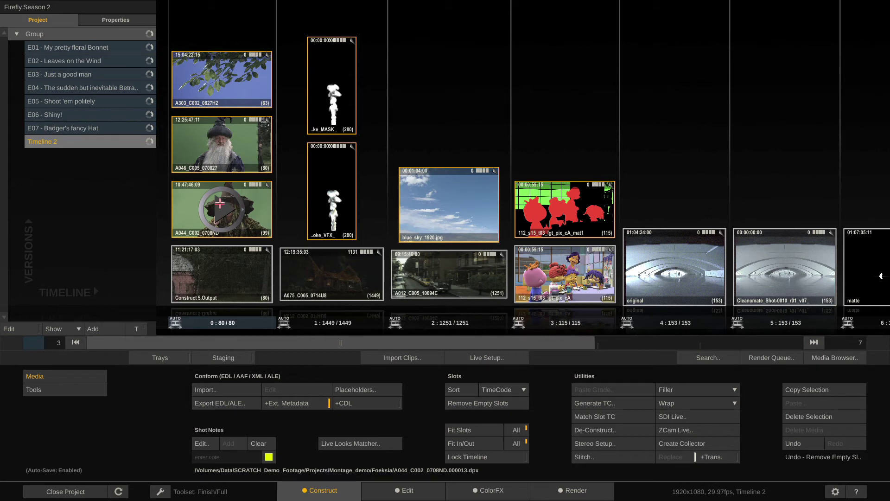
drag(219, 203, 252, 274)
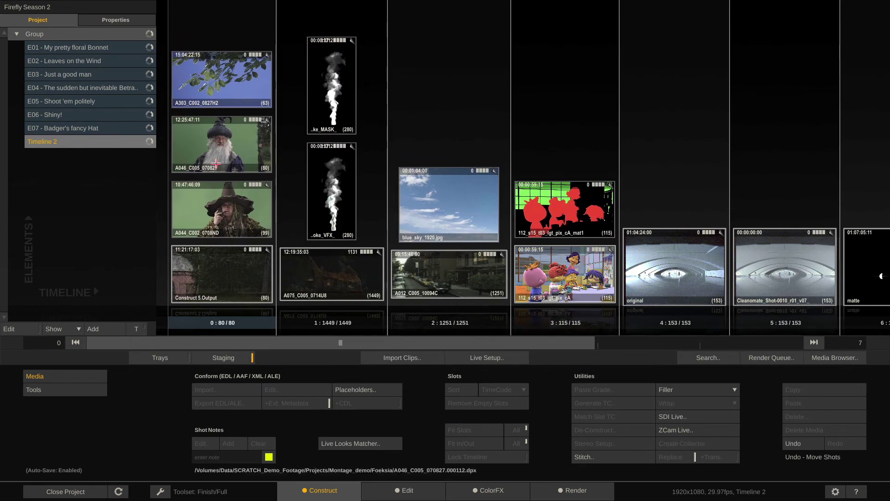
Delete the upper-layer clips from the version stacks and toggle Staging to confirm the elements remain
click(223, 357)
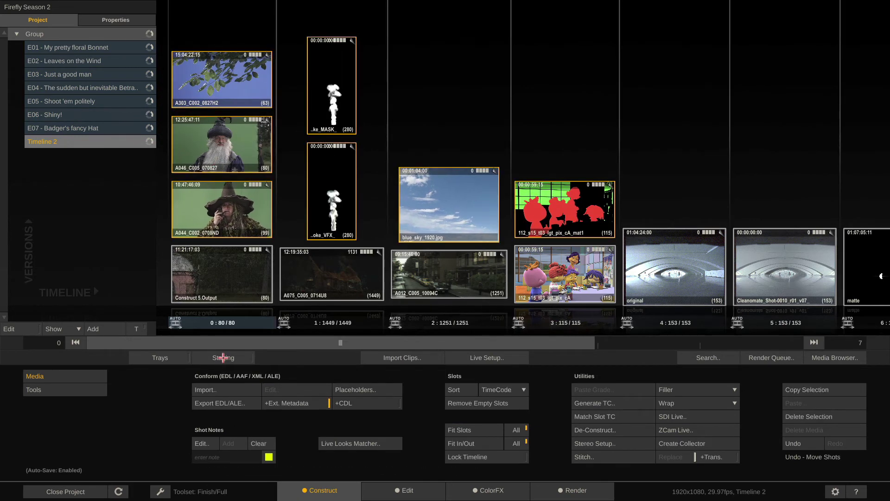
drag(187, 211, 796, 414)
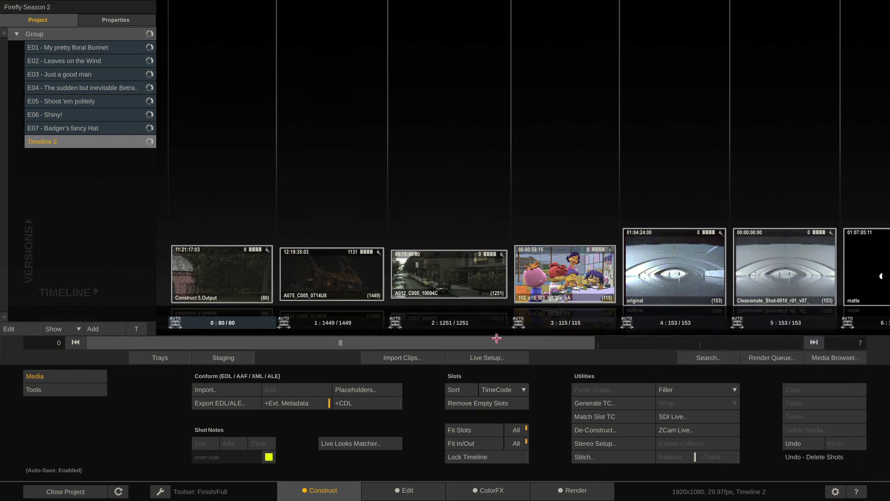
click(223, 358)
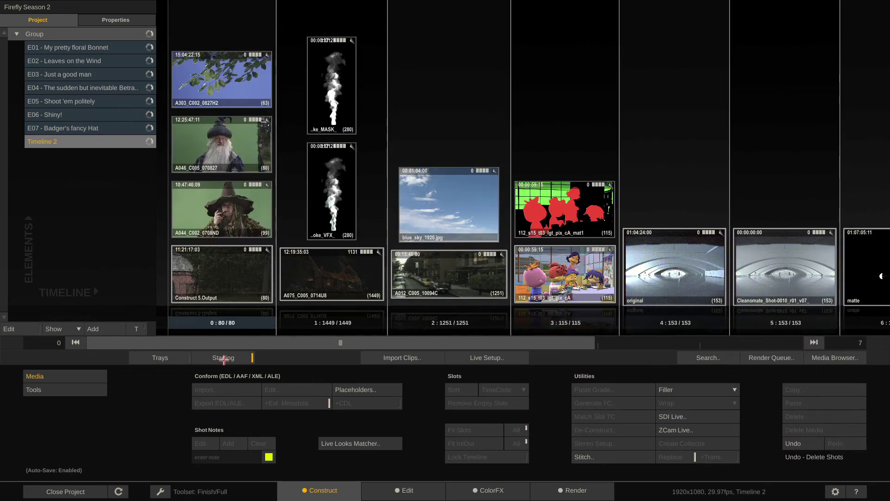
click(223, 358)
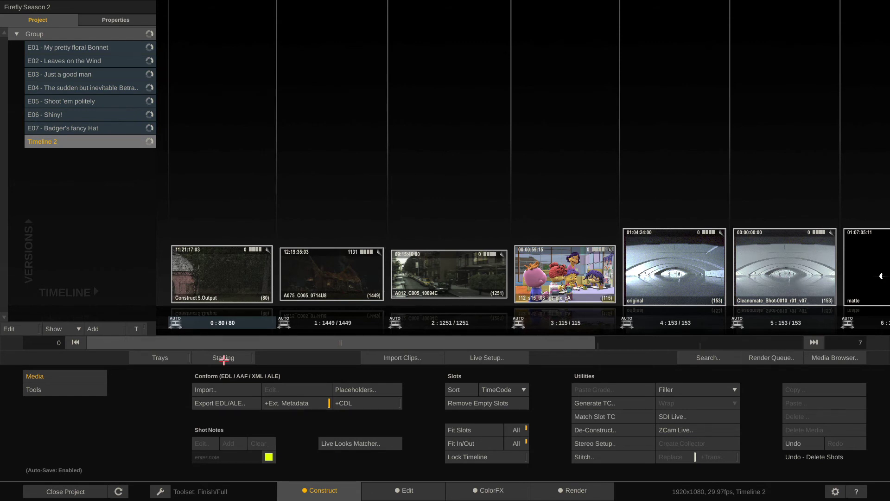
click(223, 358)
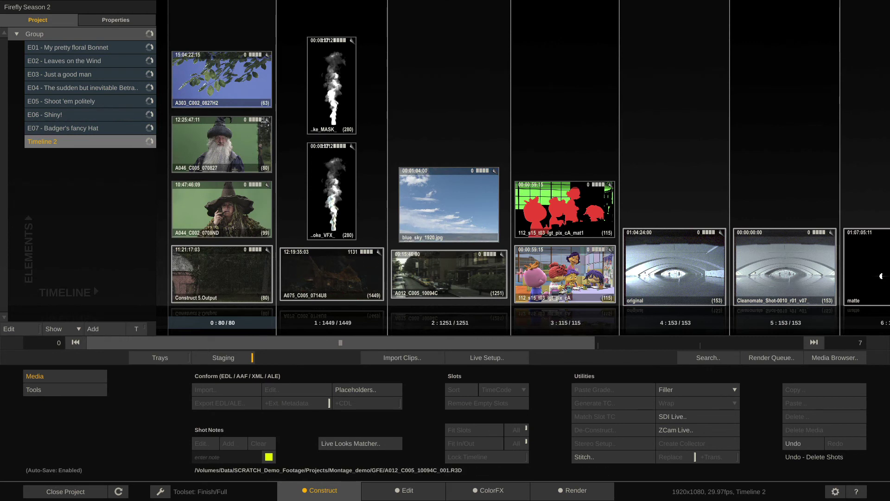
click(223, 357)
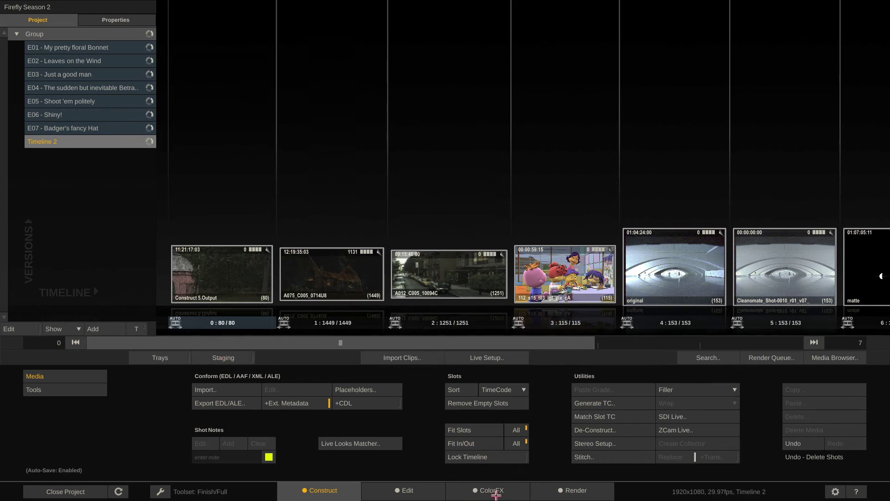
Grade Construct 5.Output with Lift -7.630, Gamma 0.888, Gain 80.427 and Saturation 109.477
click(492, 491)
click(684, 358)
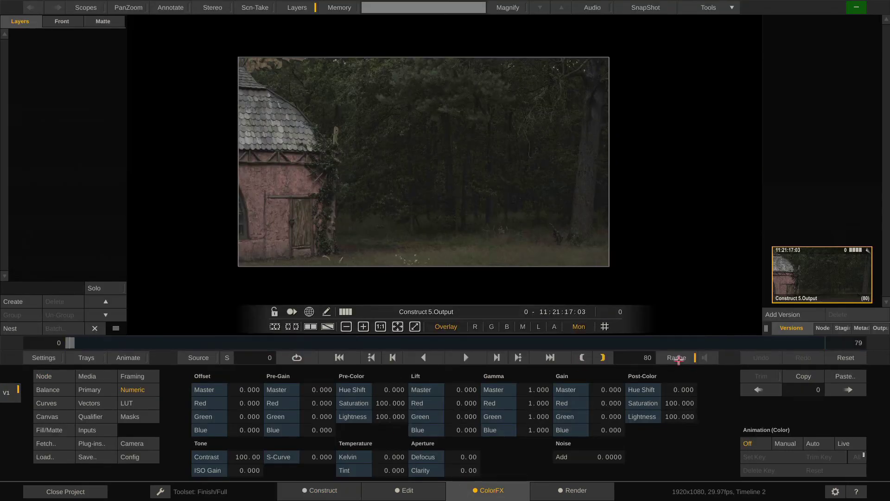
click(420, 355)
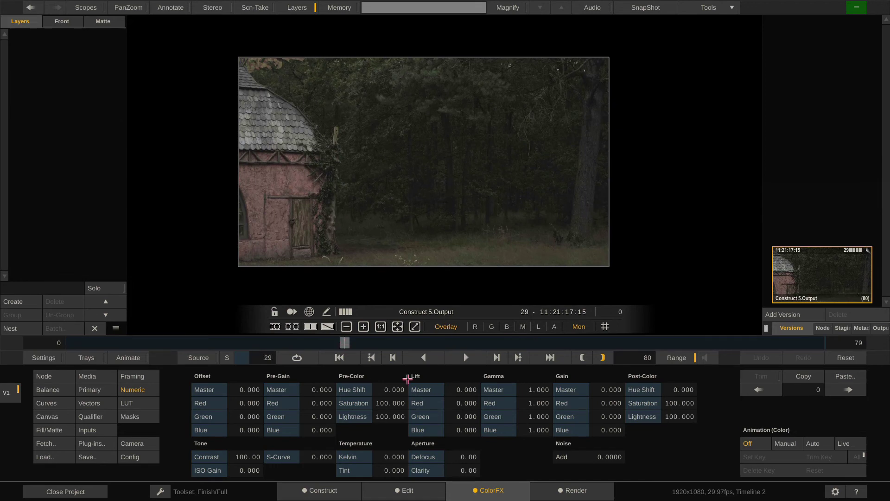
drag(458, 392, 457, 408)
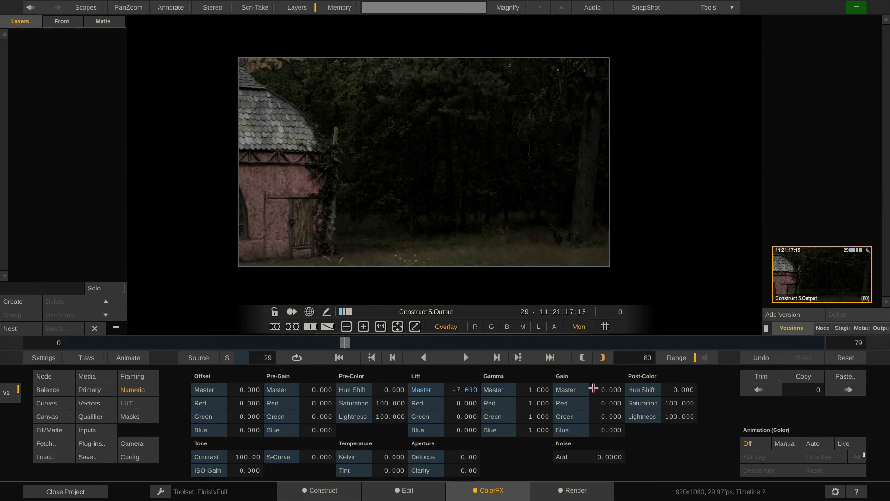
drag(594, 388, 618, 403)
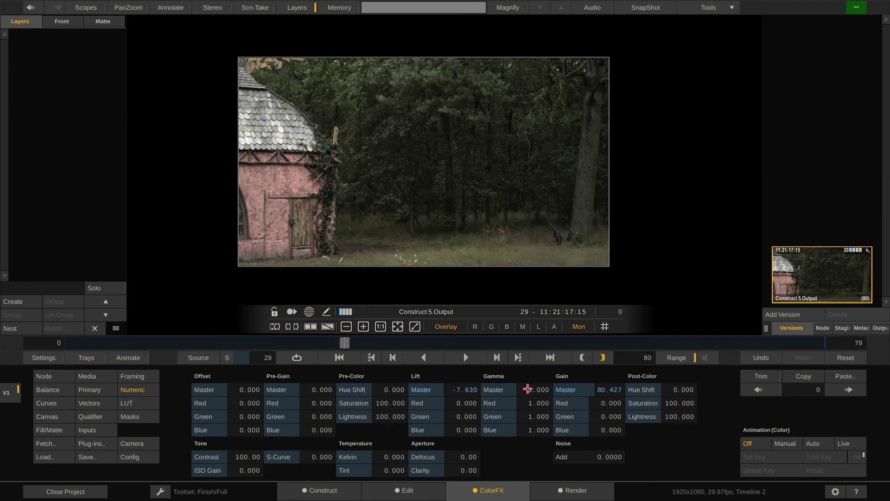
drag(527, 387, 515, 386)
drag(673, 402, 678, 398)
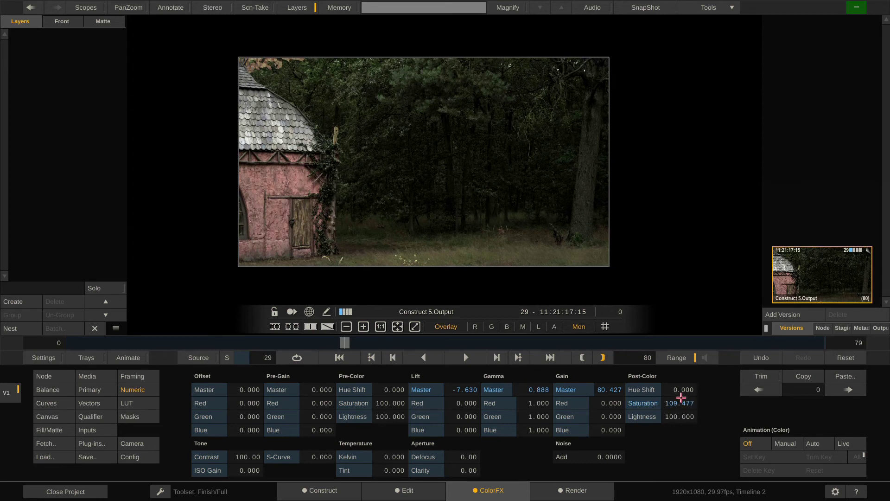
drag(764, 327, 692, 332)
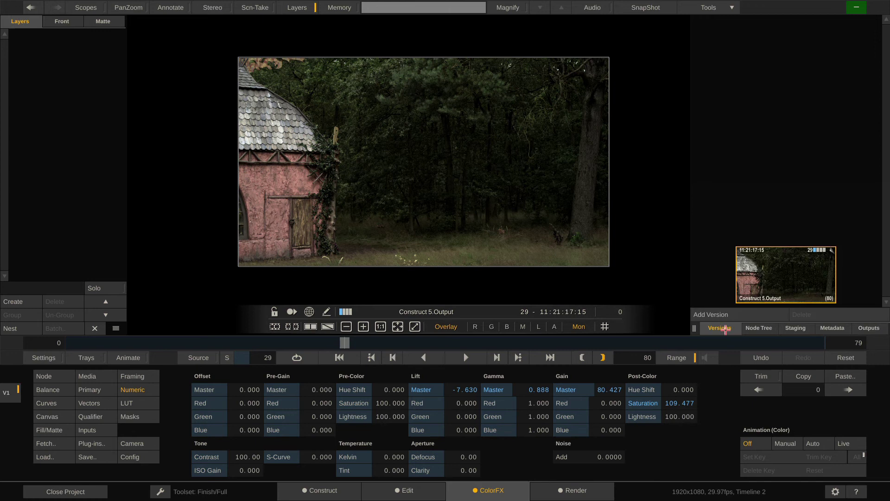
Layer staged A044_C002_0708ND, A046_C005_070827 and A303_C002_0827H2 over the background, hiding A303
click(796, 327)
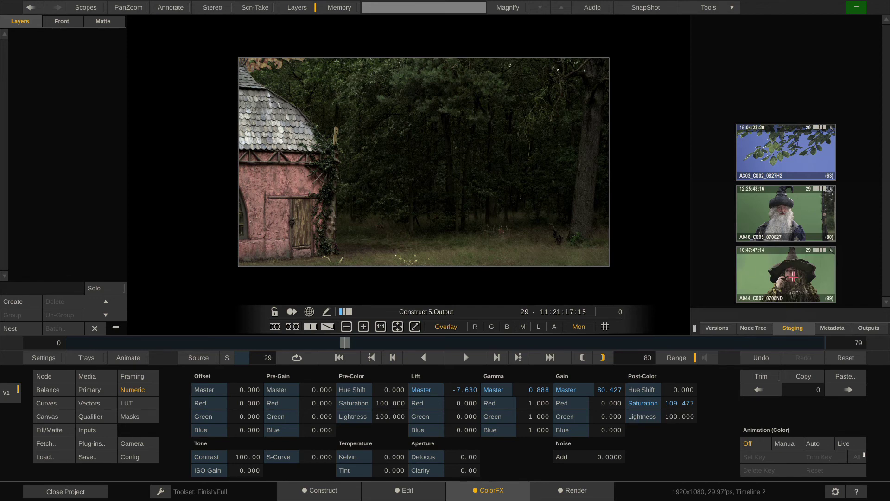
drag(793, 277, 430, 174)
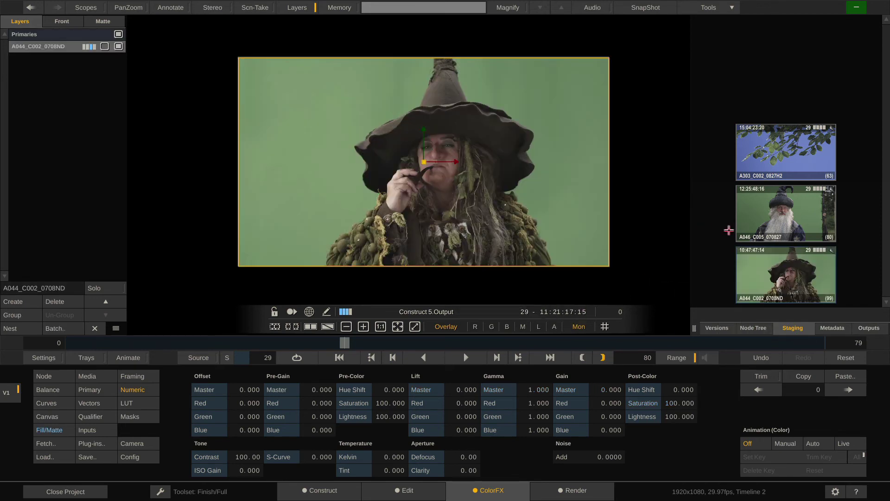
drag(769, 216, 419, 161)
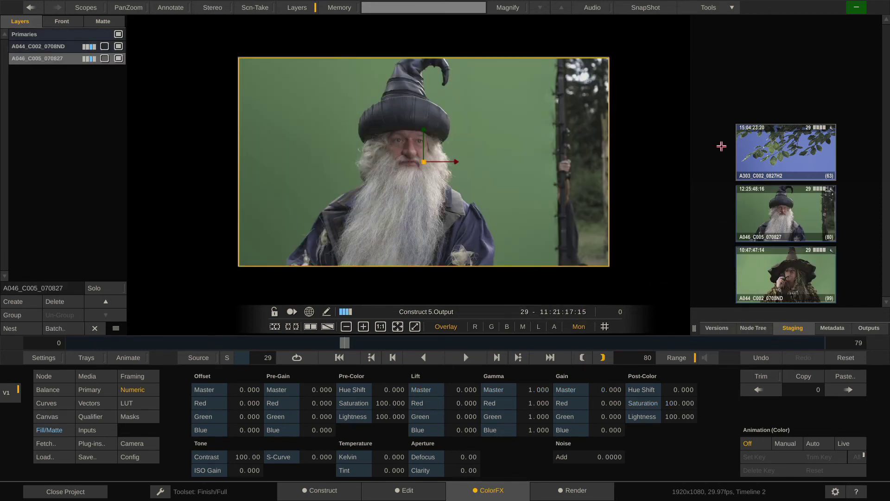
drag(765, 140, 385, 117)
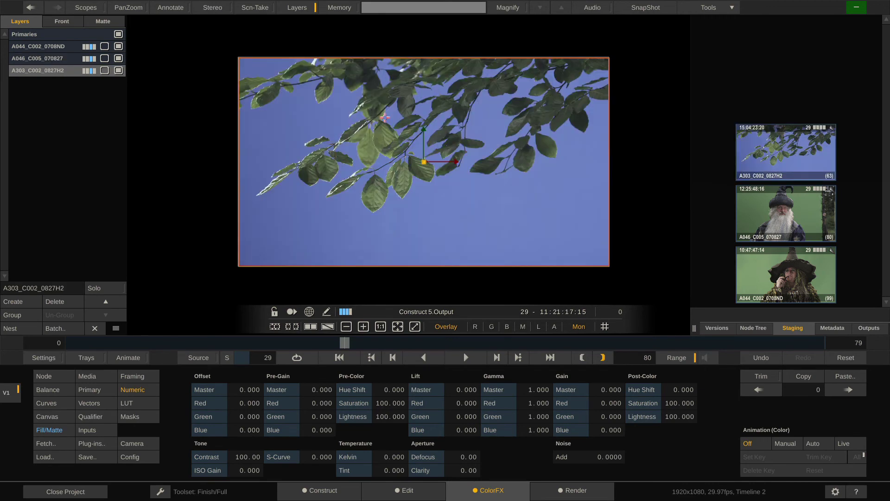
click(119, 70)
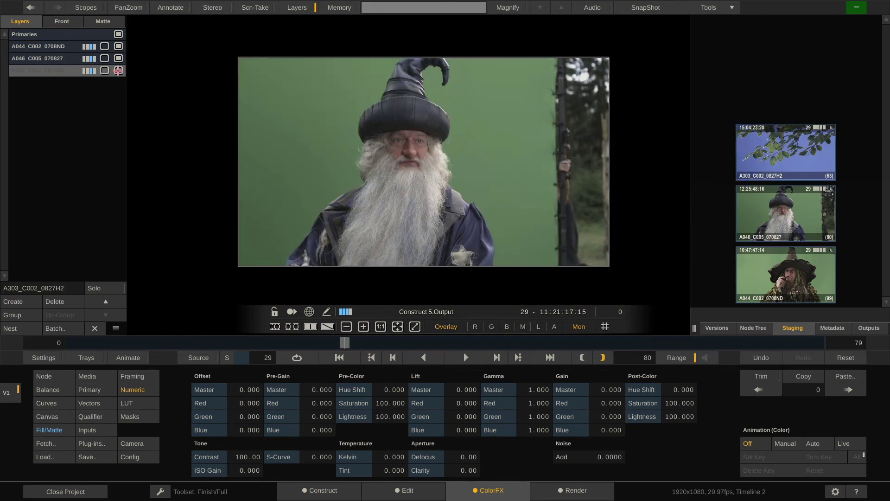
Apply the Chroma Keyer to the witch A044 and wizard A046 layers to remove their green screens
click(118, 58)
click(62, 46)
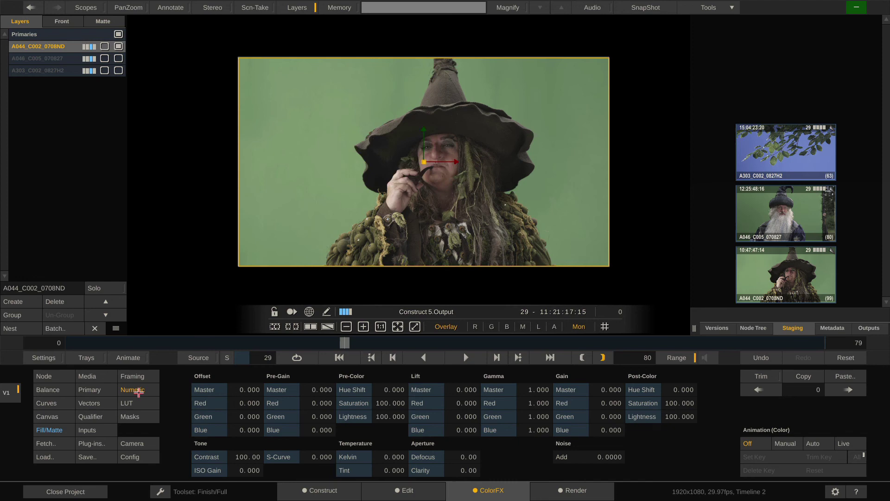
click(97, 417)
click(247, 376)
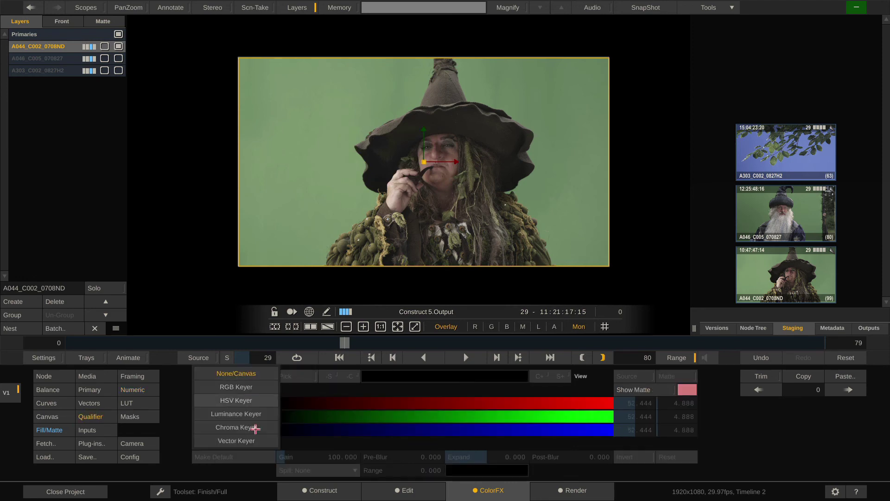
click(256, 427)
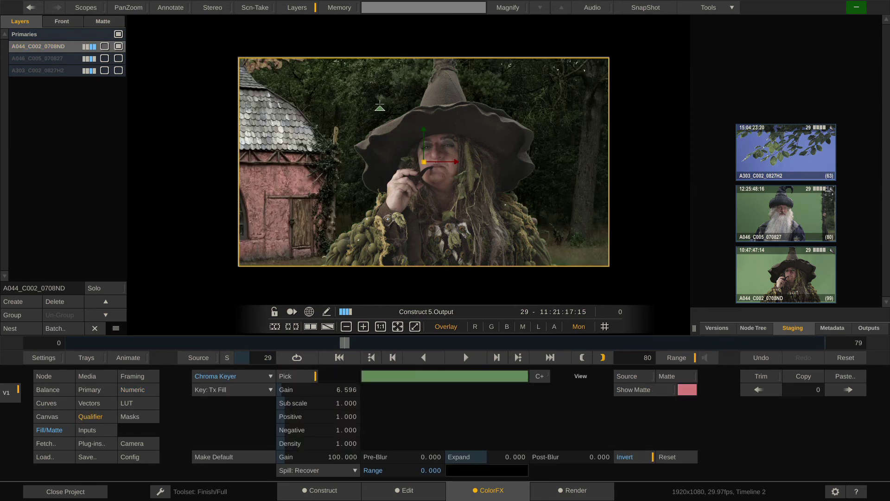
click(118, 58)
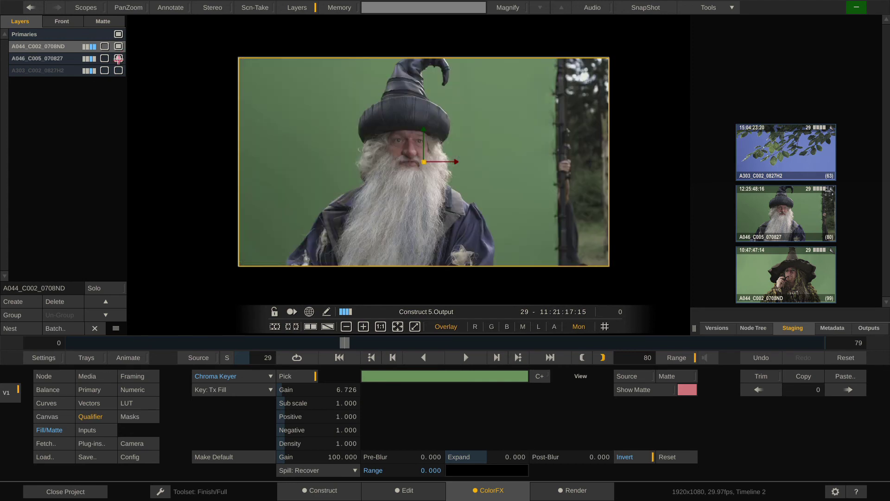
click(44, 58)
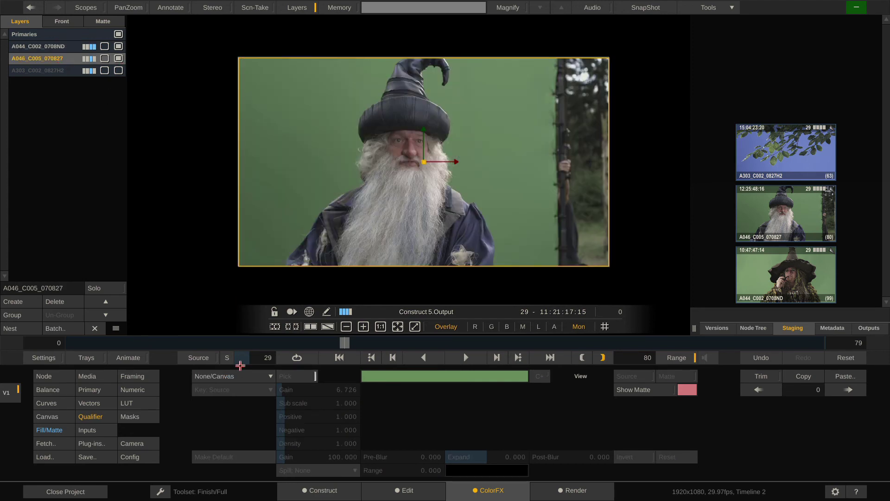
click(235, 376)
click(251, 427)
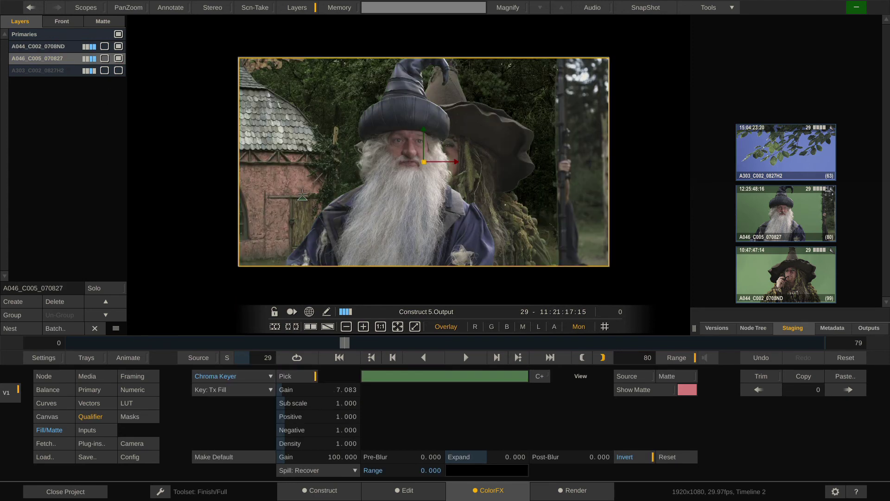
Shift the wizard layer to Trans X 683.735 and reorder layers so the witch sits in front
click(49, 414)
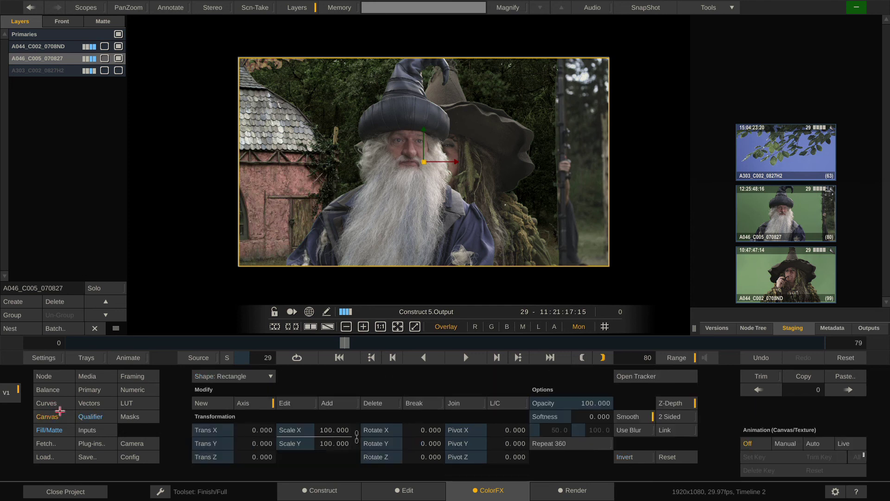
drag(265, 430, 269, 426)
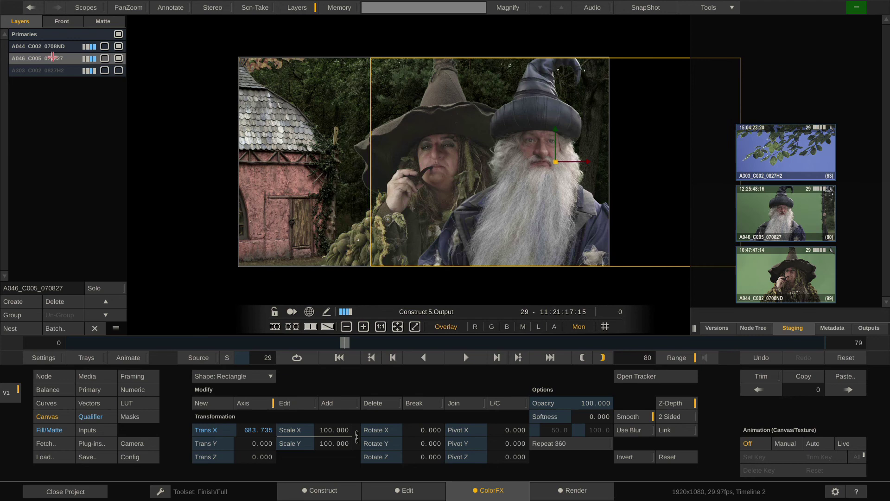
drag(52, 56, 54, 41)
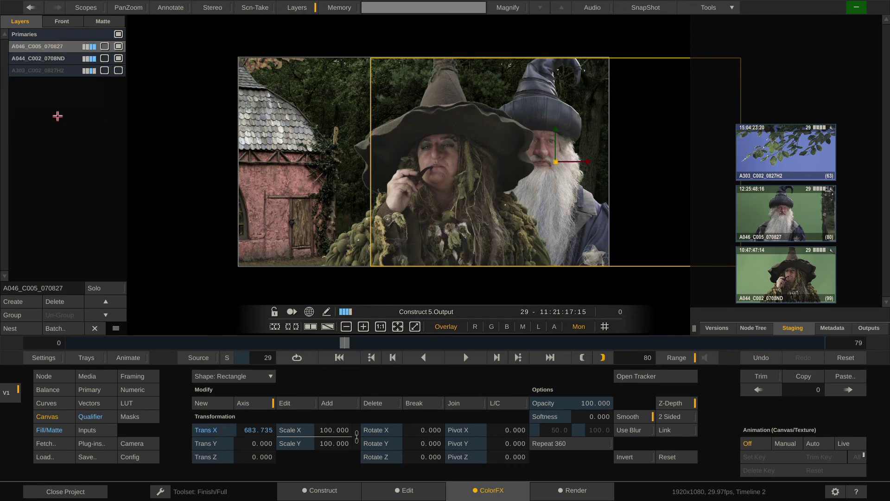
click(61, 71)
Re-enable the A303 leaves layer and key out its blue sky with the Qualifier Chroma Keyer
click(119, 70)
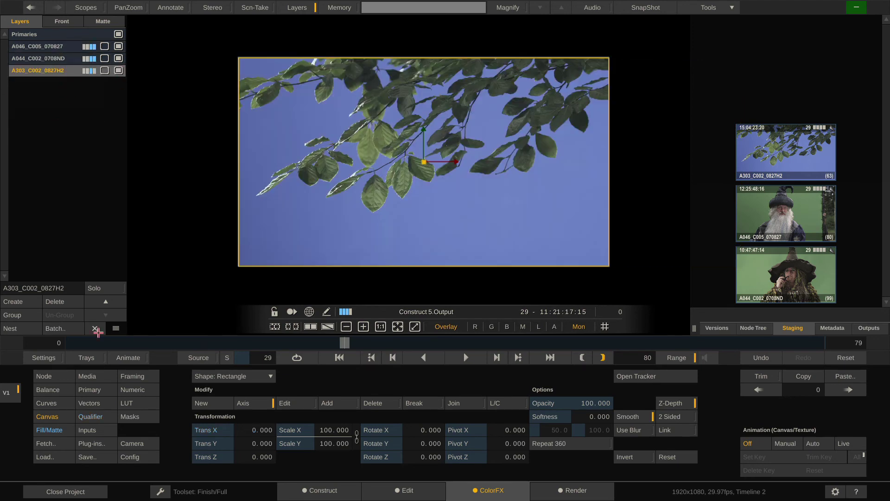
click(91, 416)
click(256, 375)
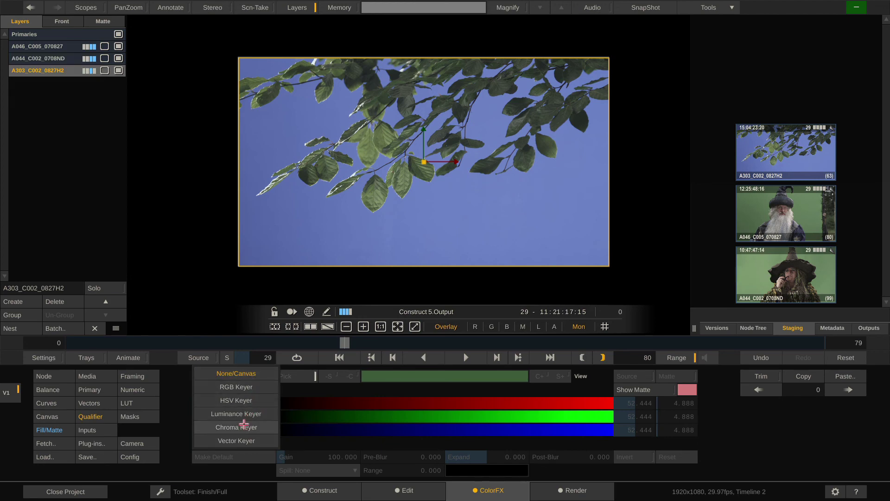
click(236, 427)
click(306, 224)
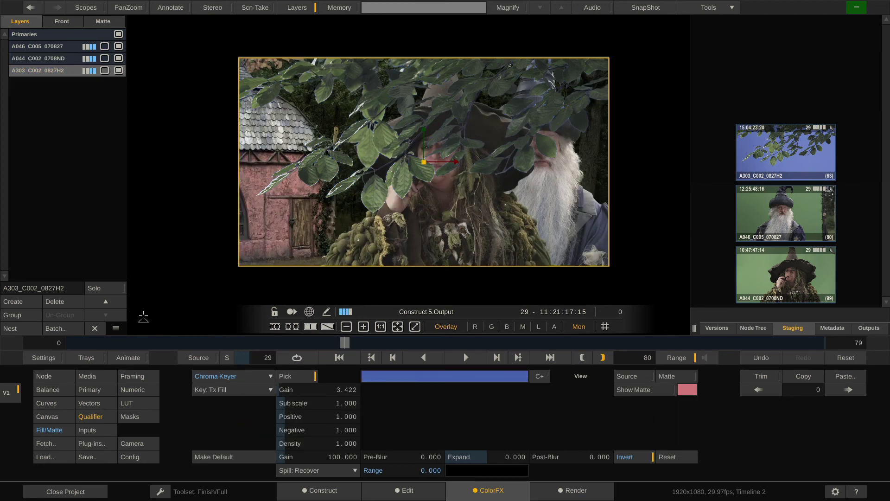
Move and squash the leaves to Trans Y 276.981, Scale Y 48.707, play back, and view Versions
click(47, 417)
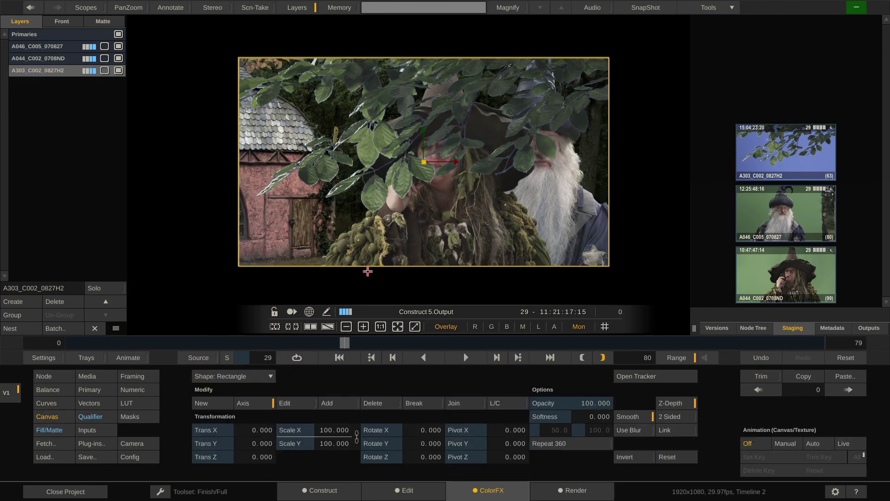
drag(368, 268, 394, 160)
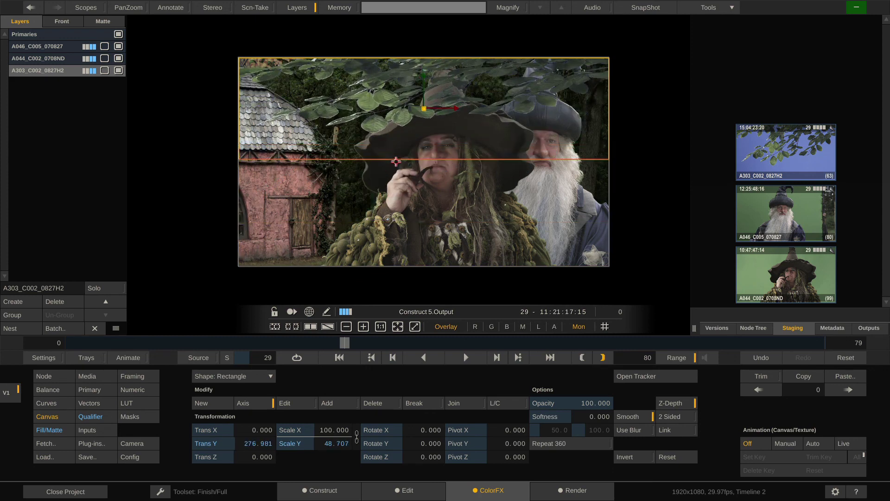
key(space)
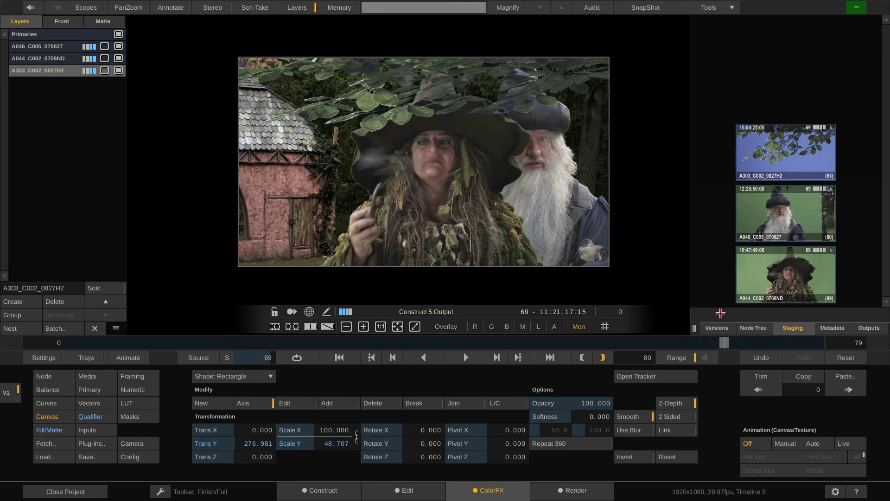
click(718, 329)
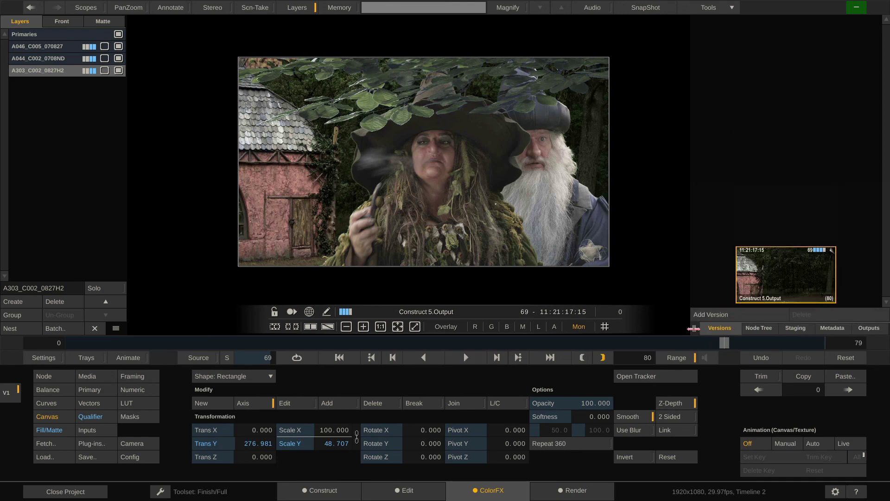
Return to the Construct page to see Timeline 2 with the composite in its first slot
click(320, 492)
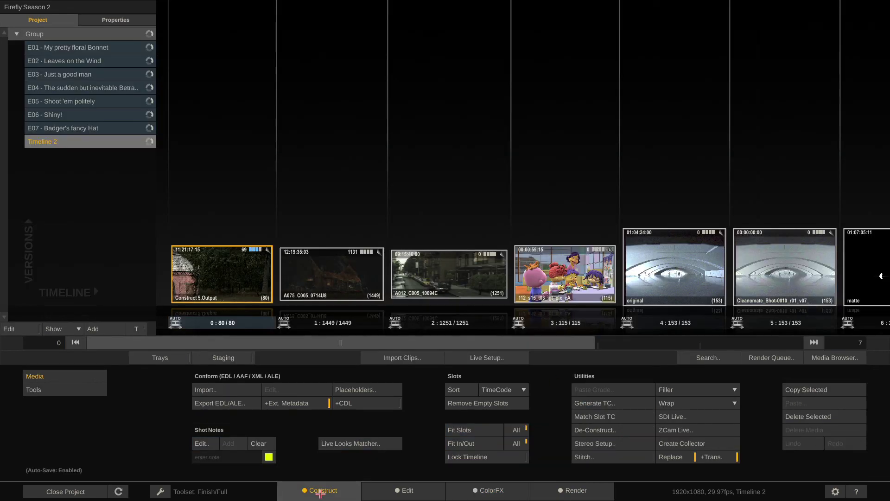